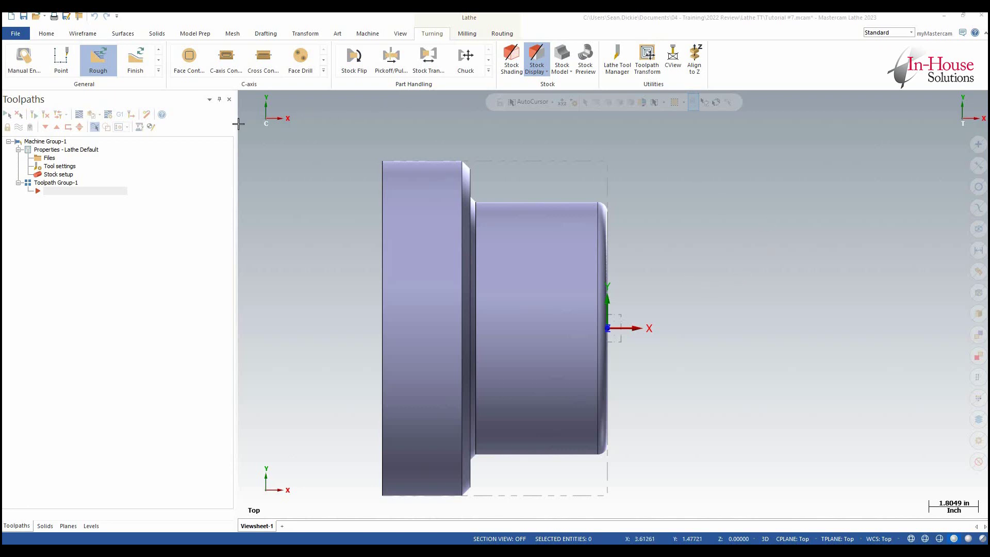
Step: Start a Canned Rough toolpath and chain the grooved OD profile from its first to its last entity
click(99, 62)
scroll(588, 209, up, 3)
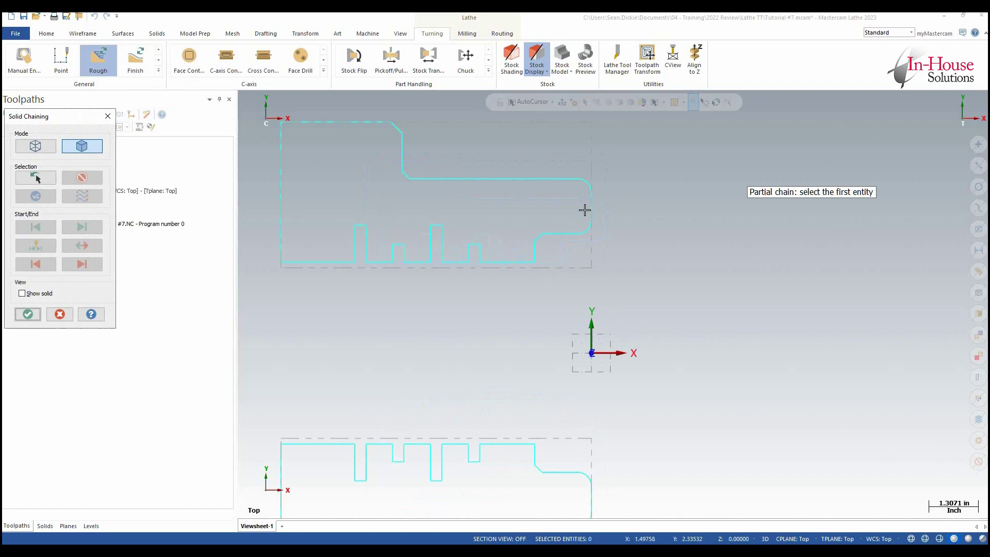
click(584, 210)
scroll(343, 272, down, 2)
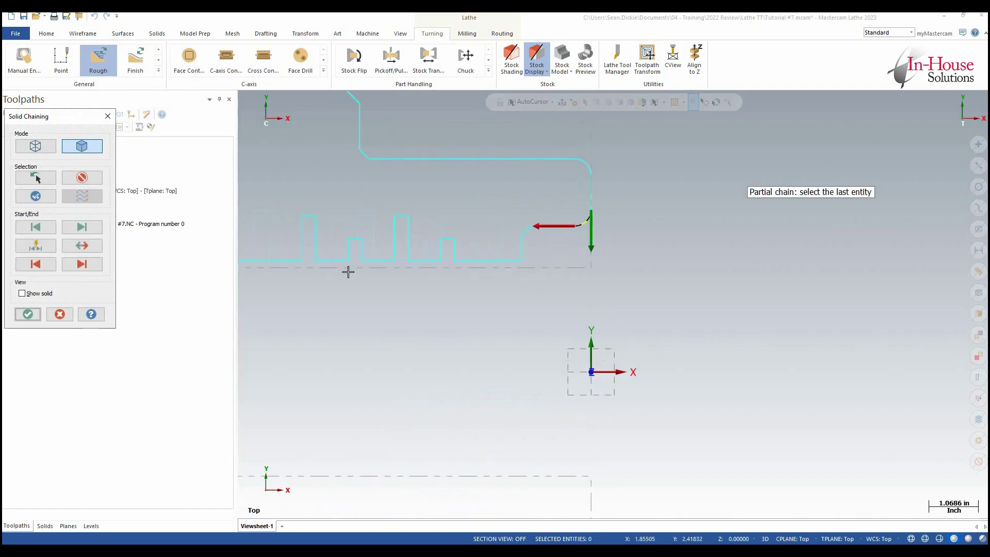
click(361, 282)
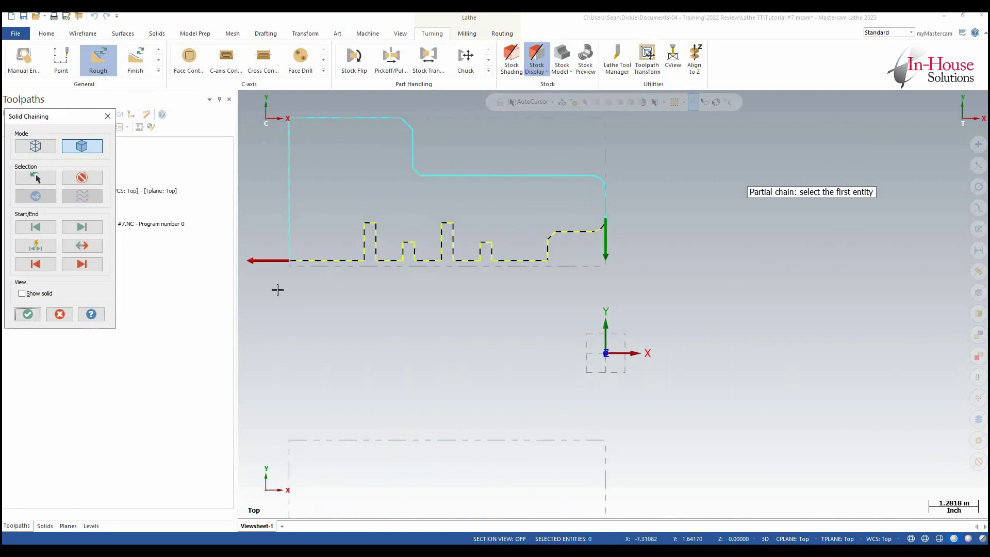
key(Return)
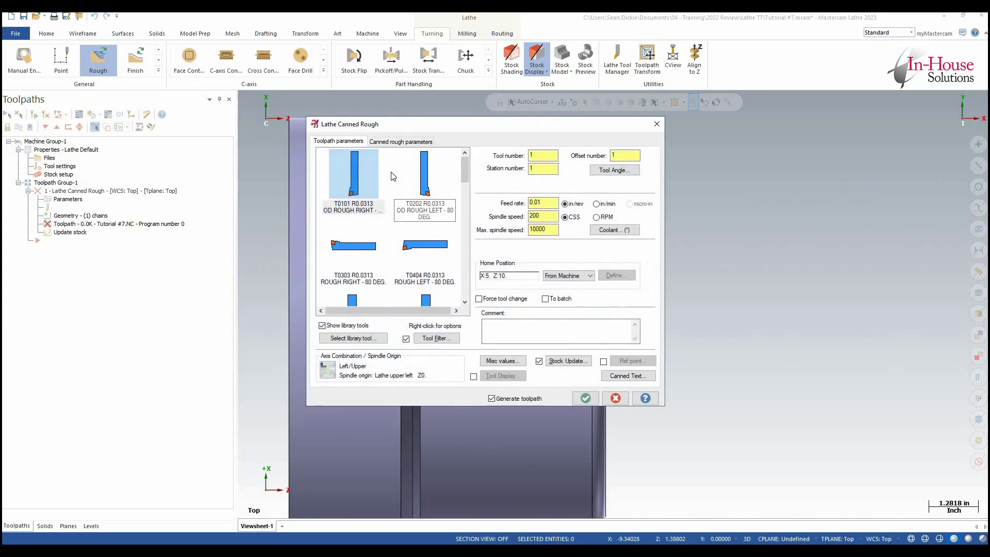
Step: Create a new 3D tool named 'Boring Bar CNMG' and continue to its Tool Assembly
right_click(392, 175)
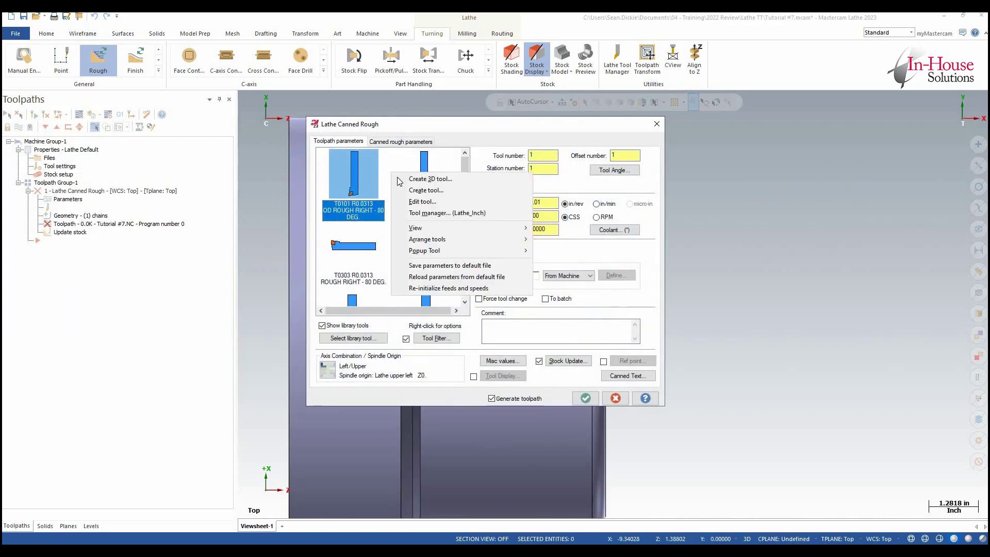
click(430, 179)
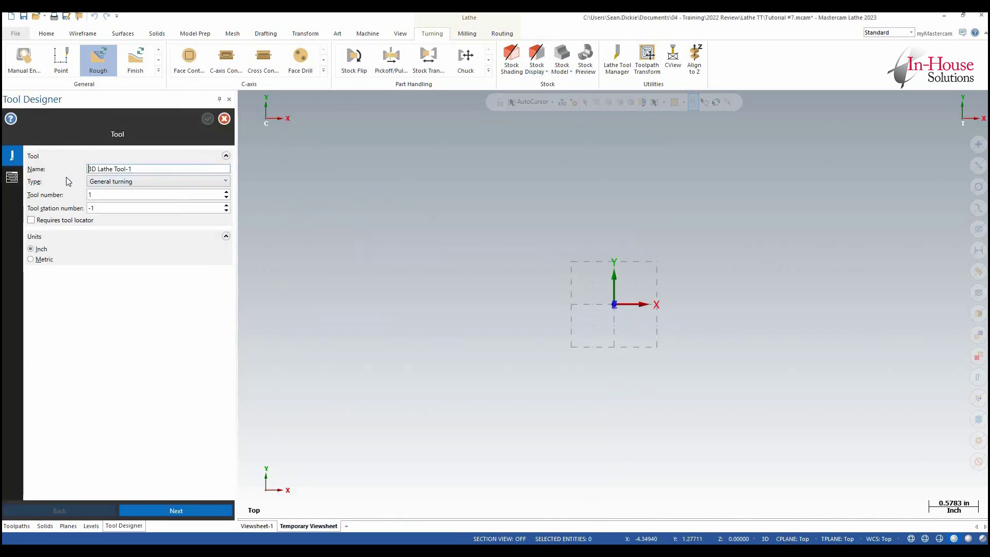
text(Boring Bar CNMG)
click(181, 510)
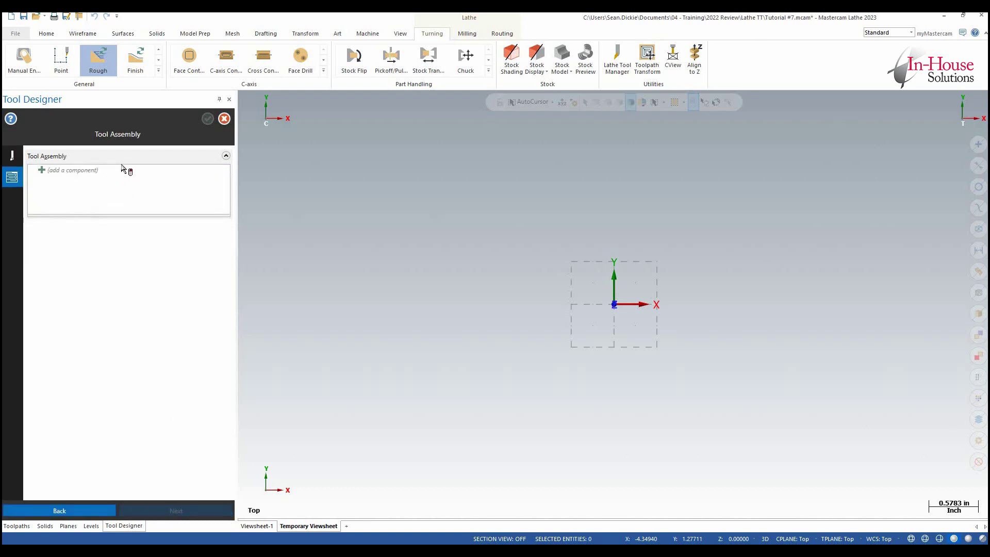
Step: Add a new component to the tool assembly and open its definition page
click(145, 170)
right_click(181, 179)
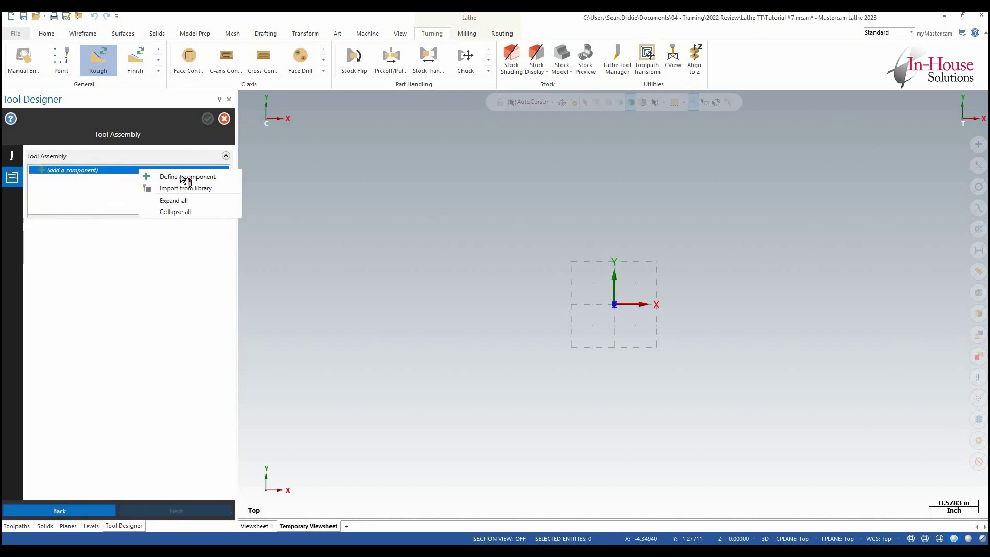
click(214, 175)
double_click(95, 177)
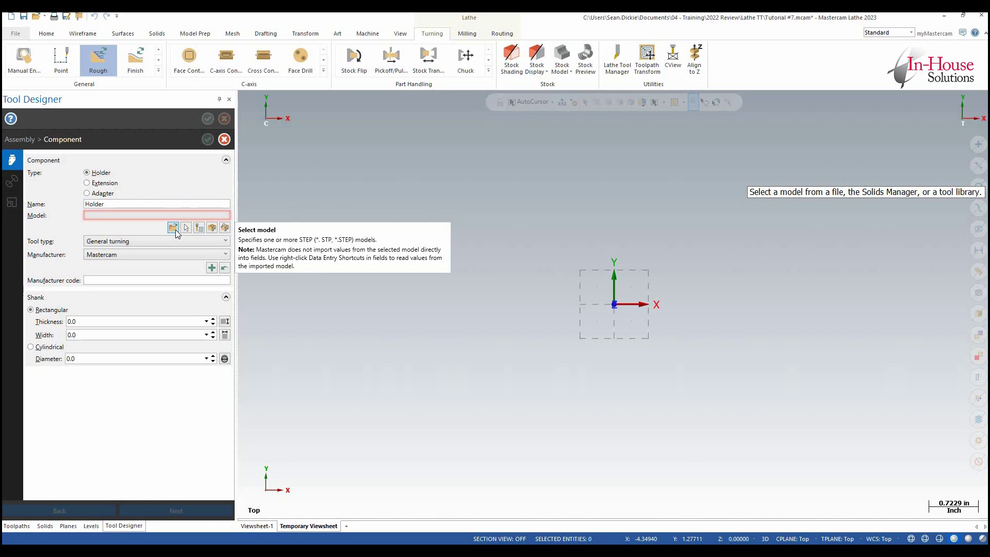
Step: Import Full_cnmg_bar_1000.stp and select the bar body and clamp screw as the holder model
click(173, 228)
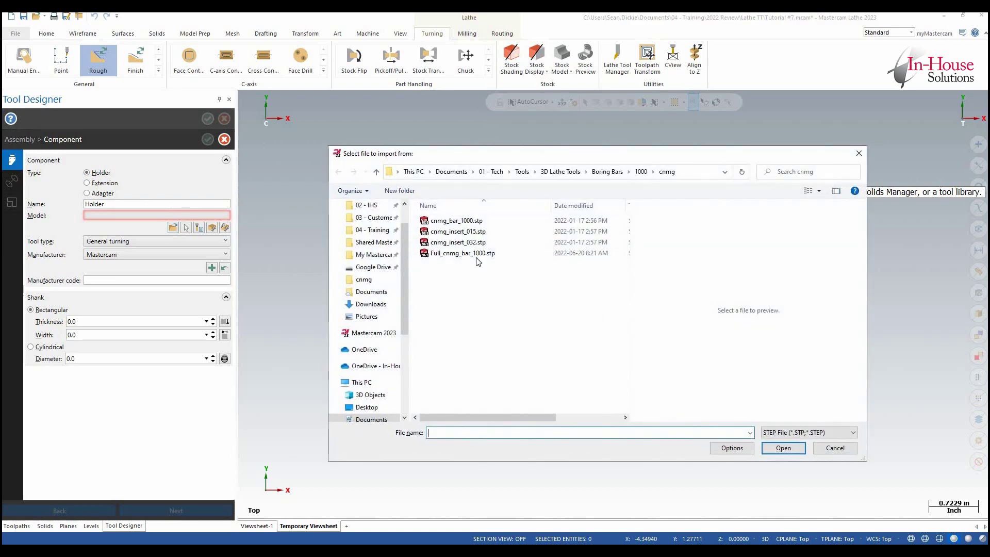
click(479, 258)
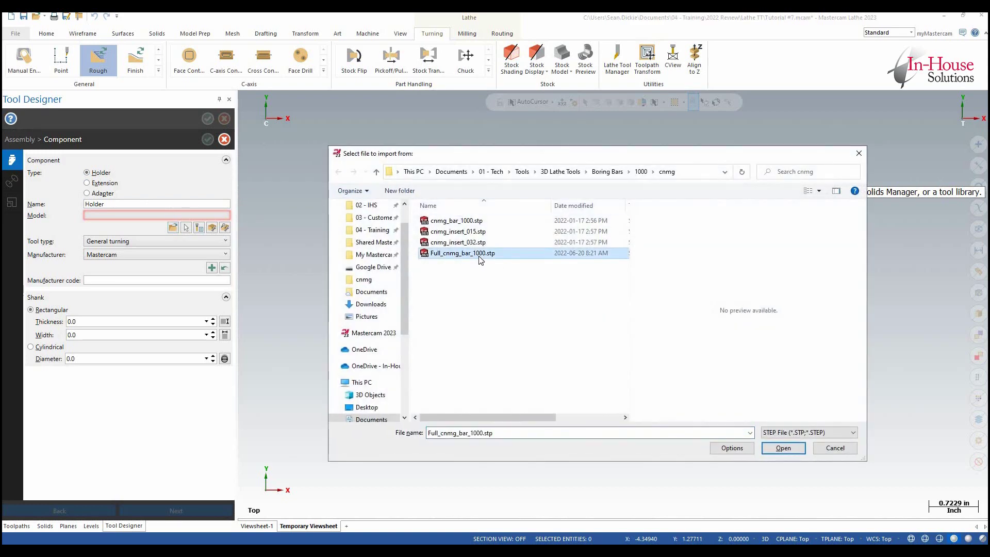
click(781, 448)
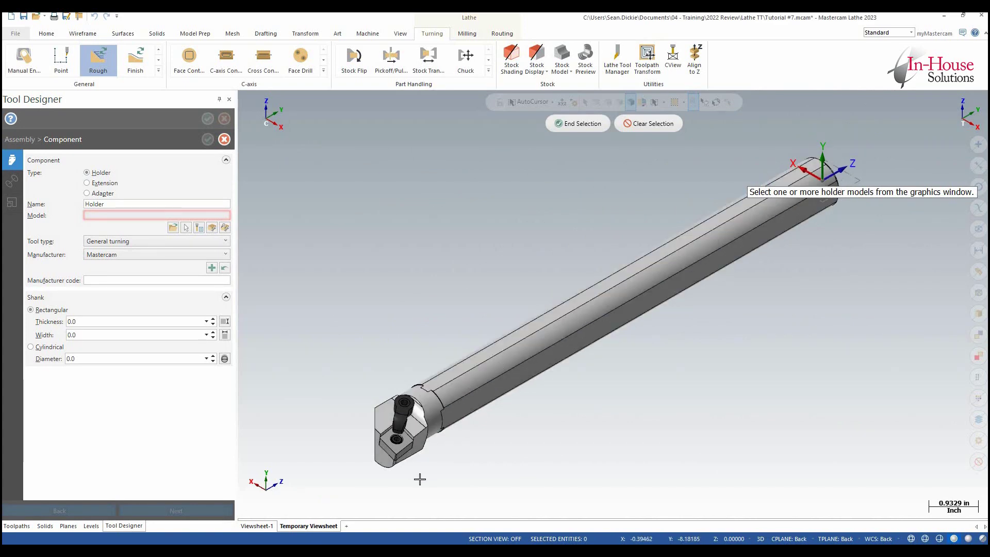
scroll(385, 413, up, 5)
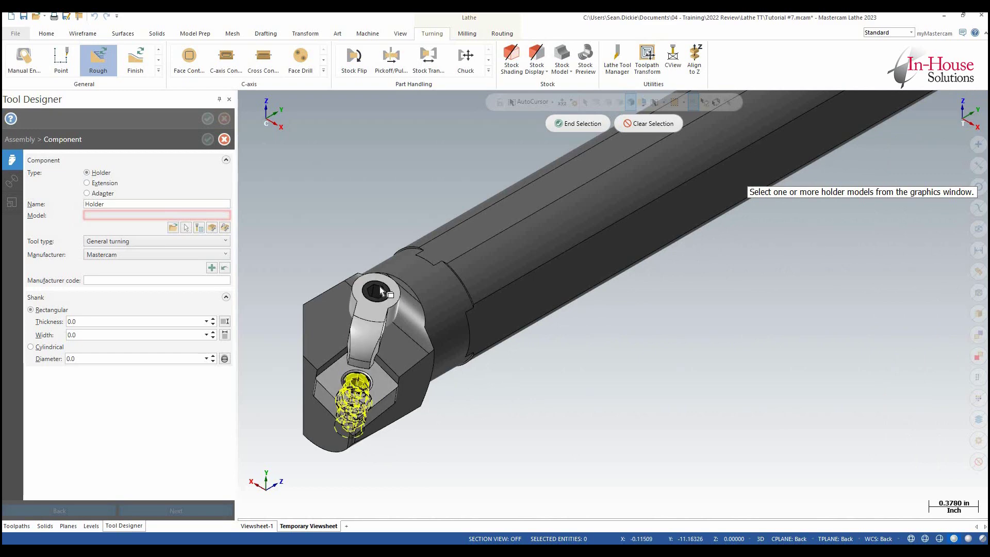
click(376, 309)
click(535, 273)
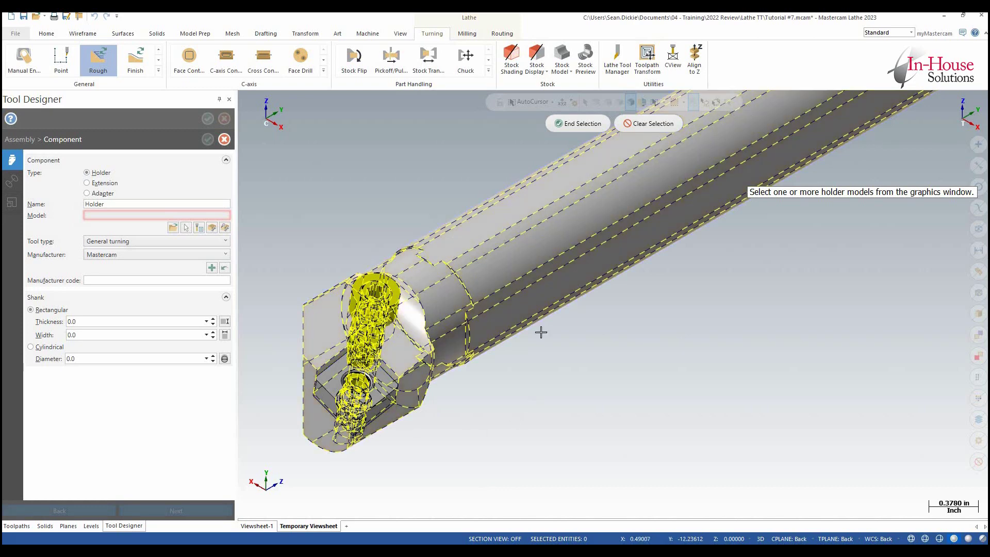
click(579, 123)
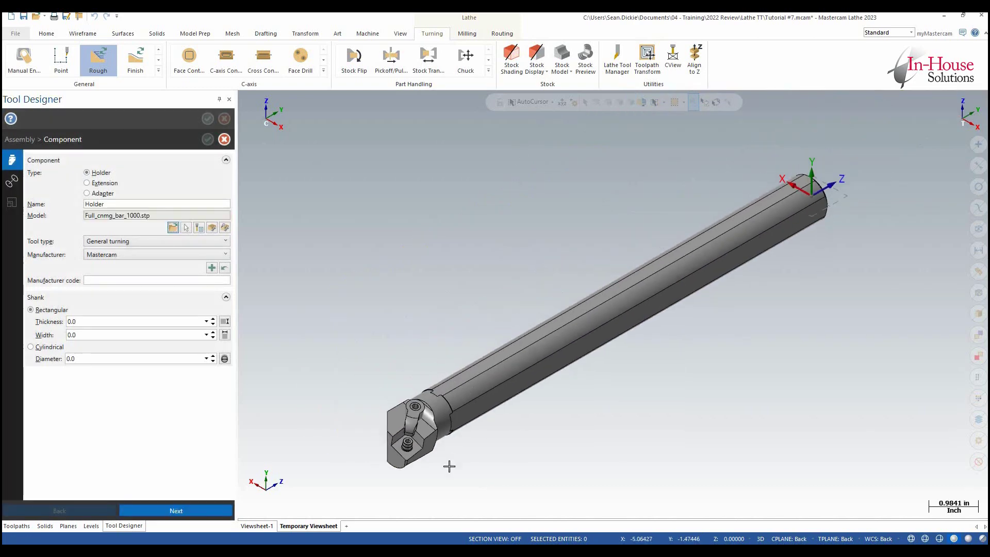
Step: Set the holder's tool type to Boring bar with Mastercam as manufacturer
scroll(420, 469, up, 2)
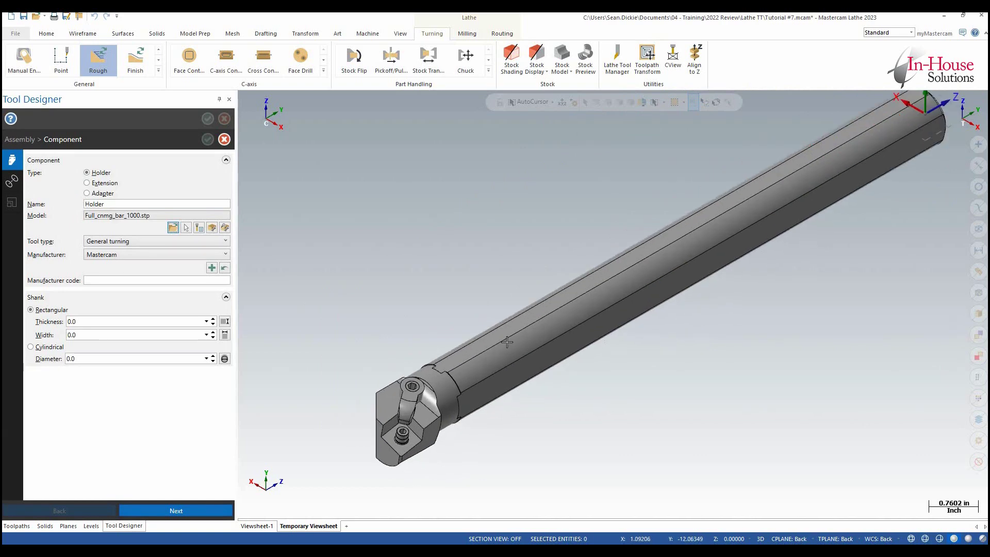
click(109, 244)
click(107, 262)
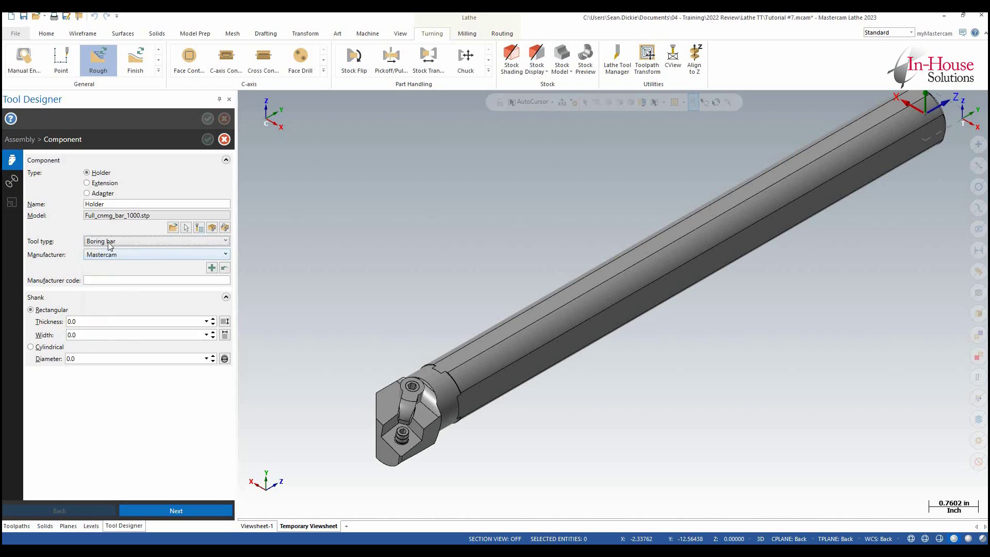
click(145, 254)
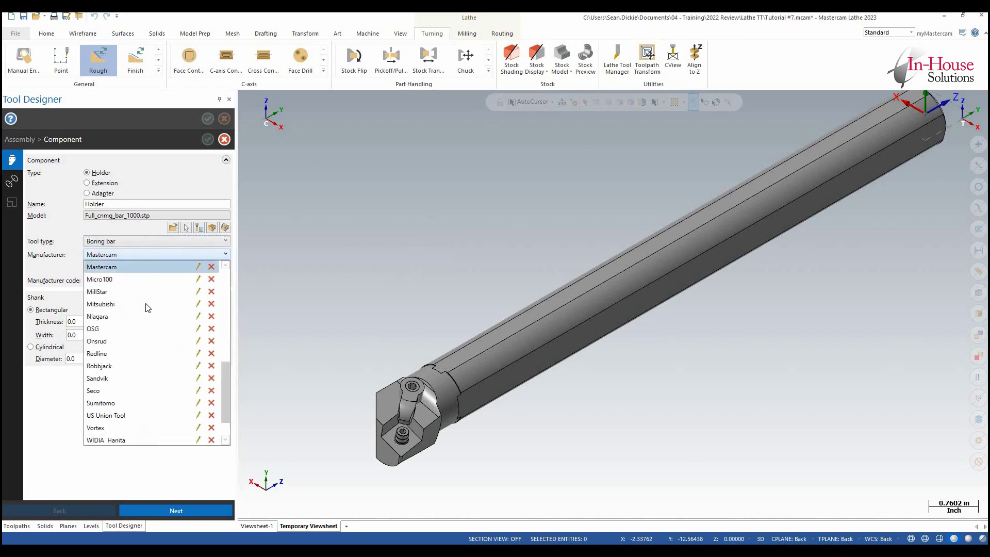
click(123, 256)
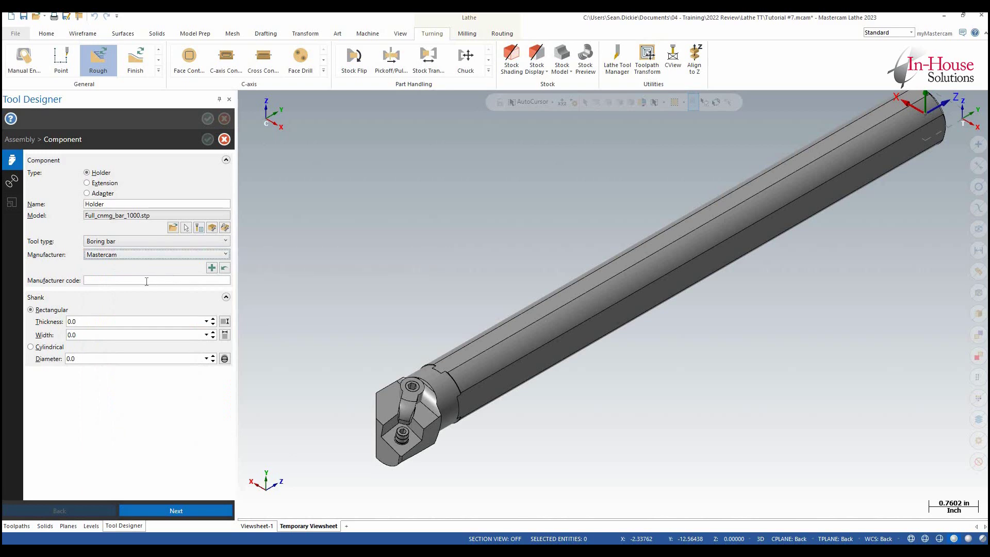
click(146, 280)
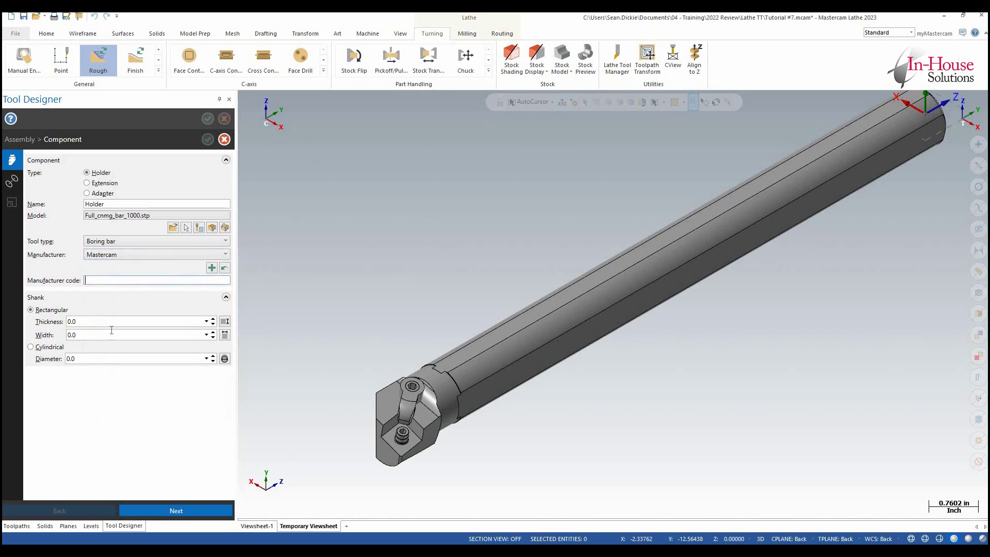
Step: Give the holder a cylindrical shank, taking its 1.0 diameter from the bar's round face
click(48, 347)
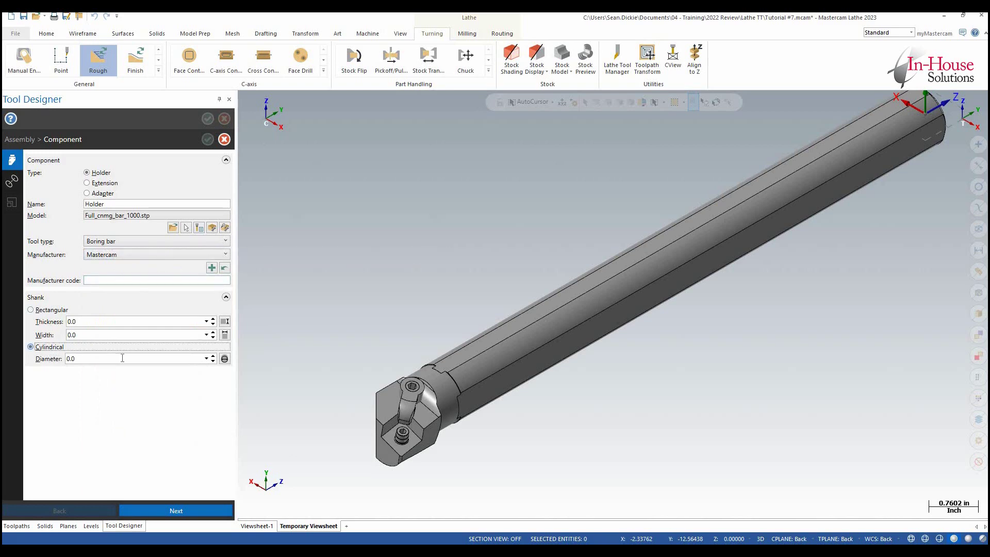
click(225, 359)
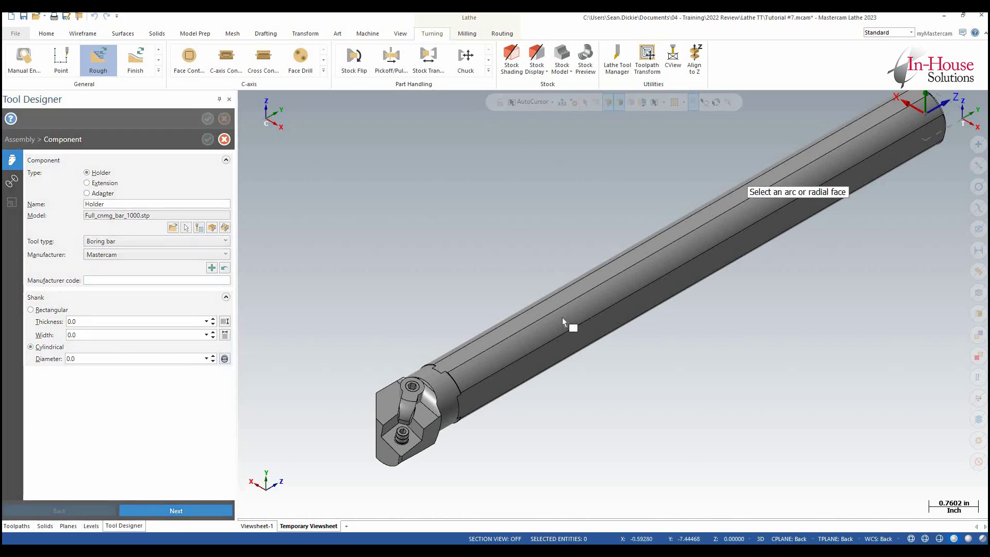
click(565, 314)
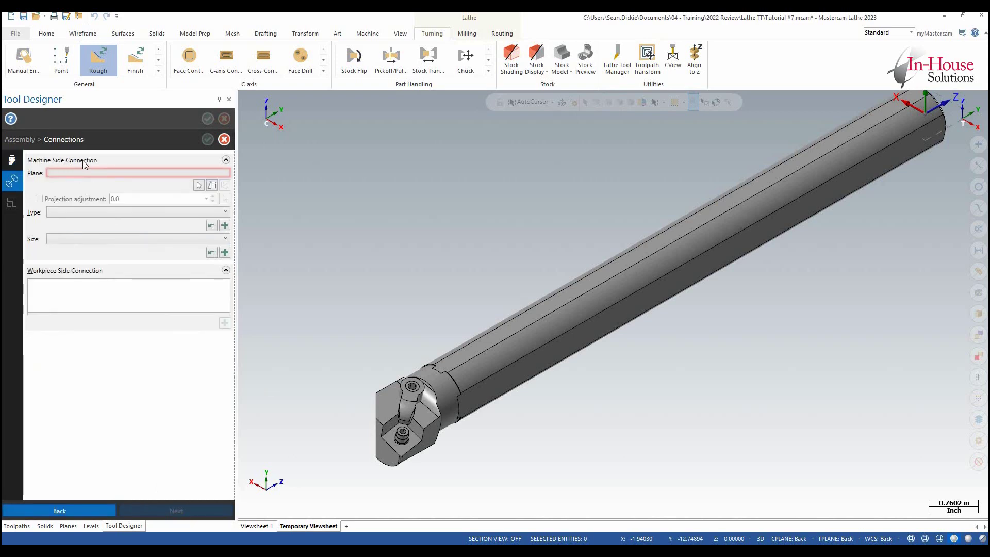
Step: Set the machine-side connection plane on the bar's end face and accept the finished Boring holder
click(199, 185)
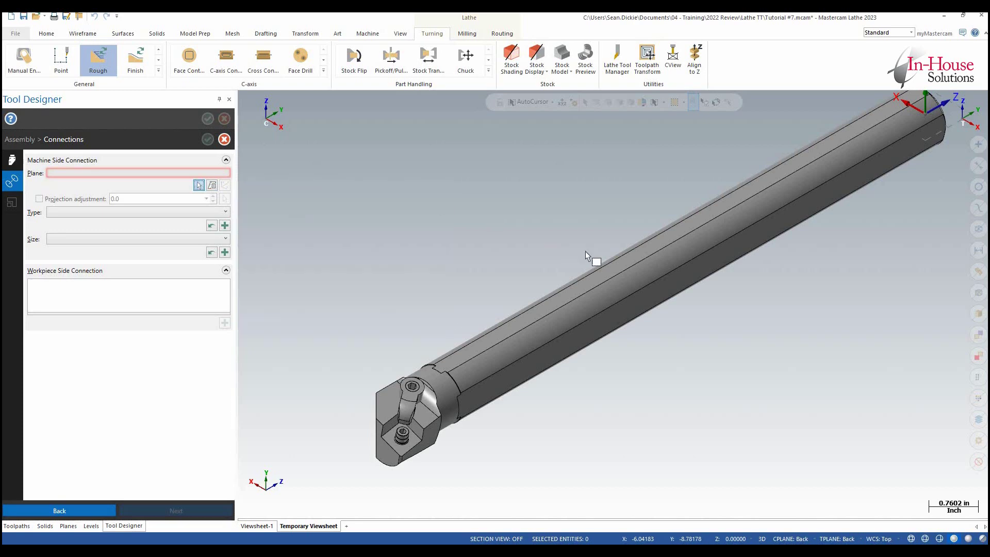
click(591, 251)
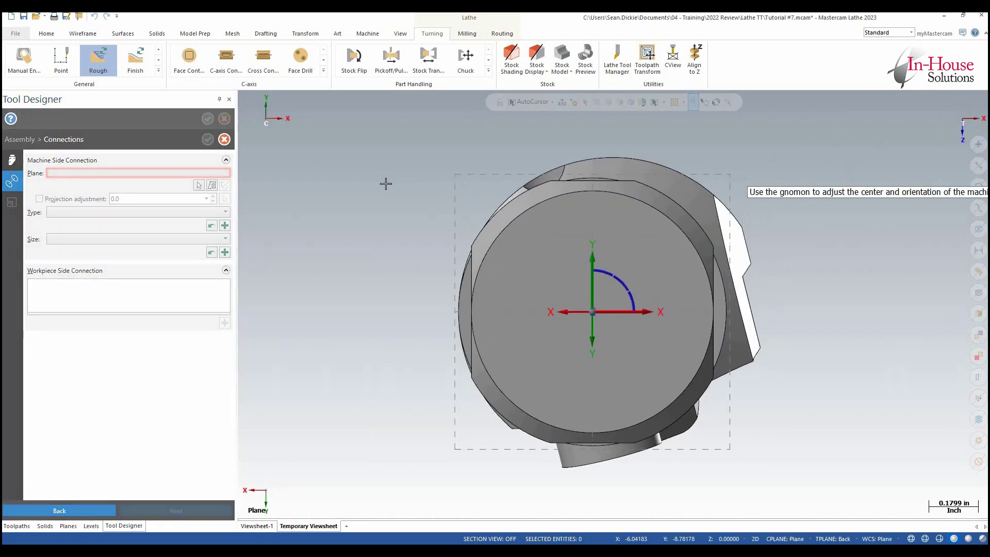
key(Return)
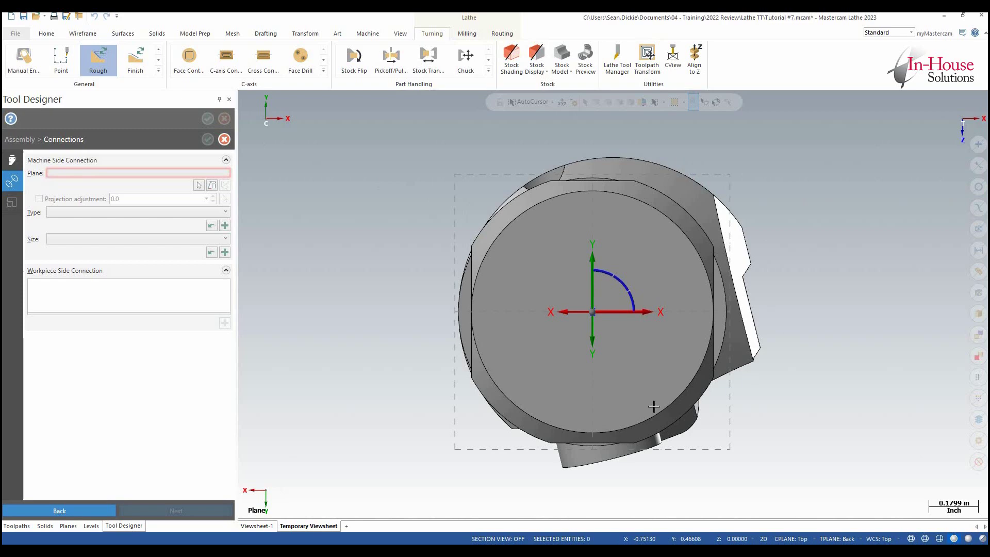
scroll(640, 411, up, 1)
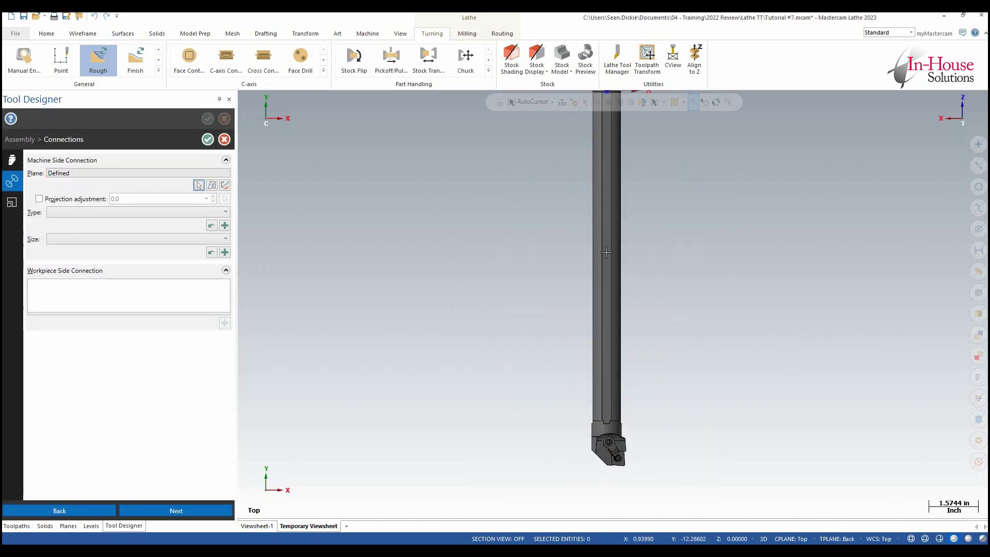
scroll(610, 494, down, 1)
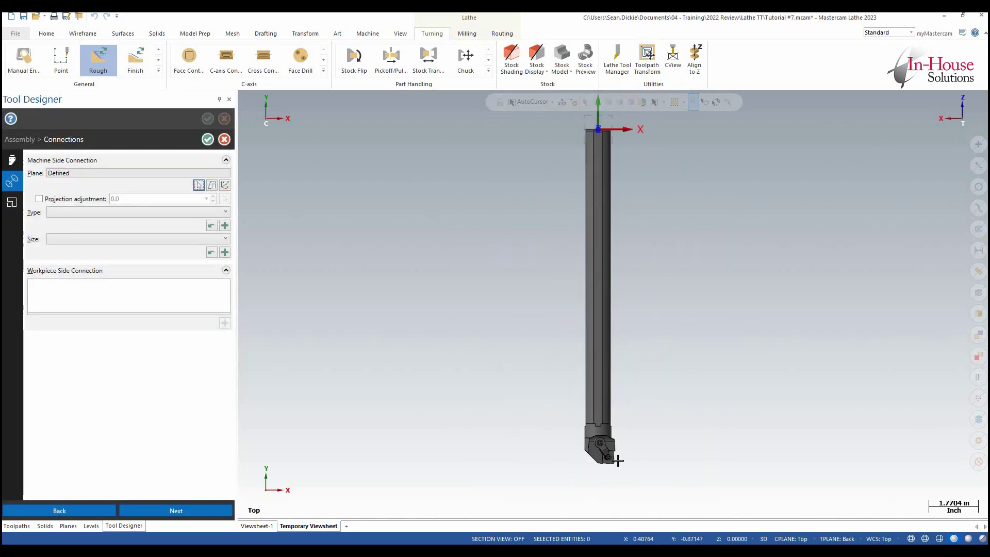
scroll(614, 459, up, 1)
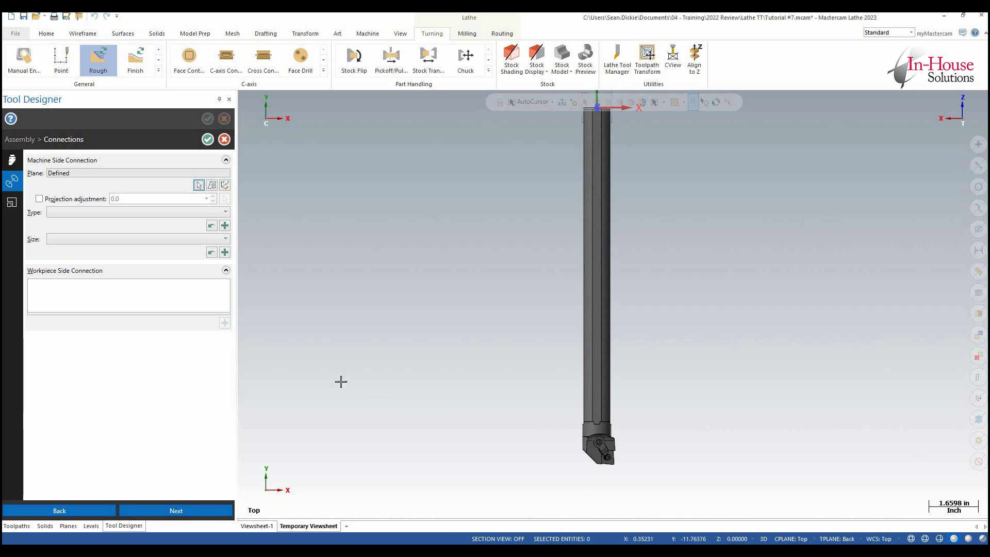
click(175, 509)
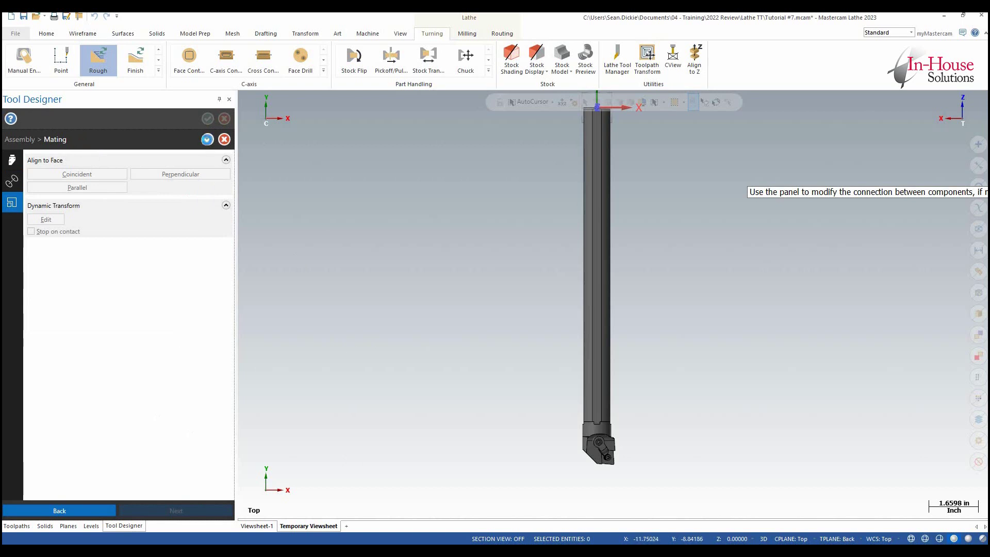
click(208, 139)
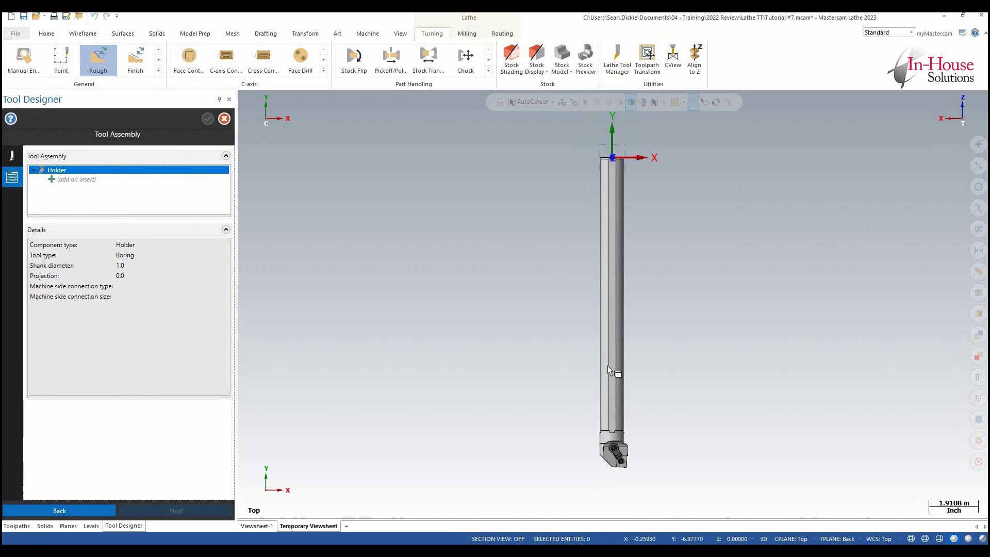
Step: Define an insert for the holder using the Full_cnmg_bar_1000.stp model
right_click(87, 185)
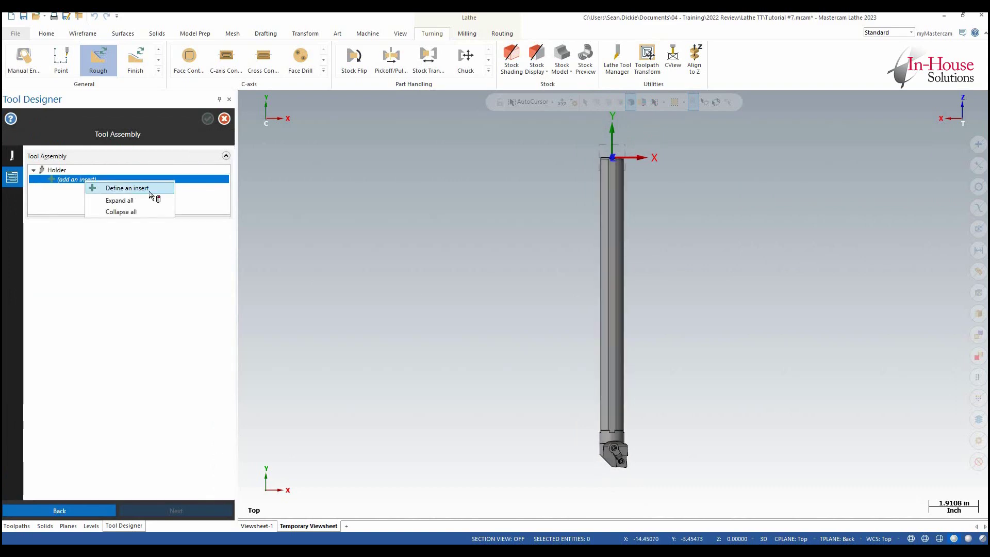
click(150, 195)
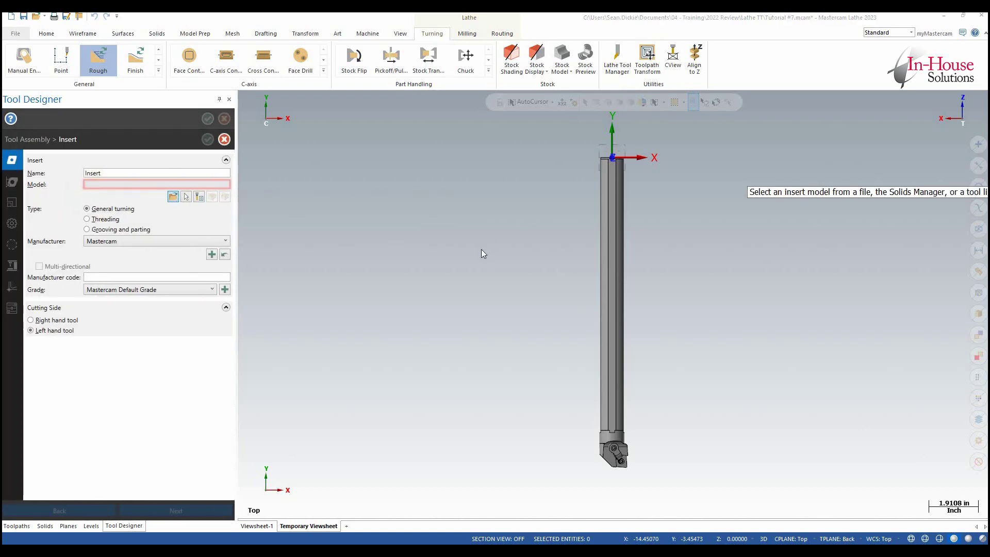
click(463, 252)
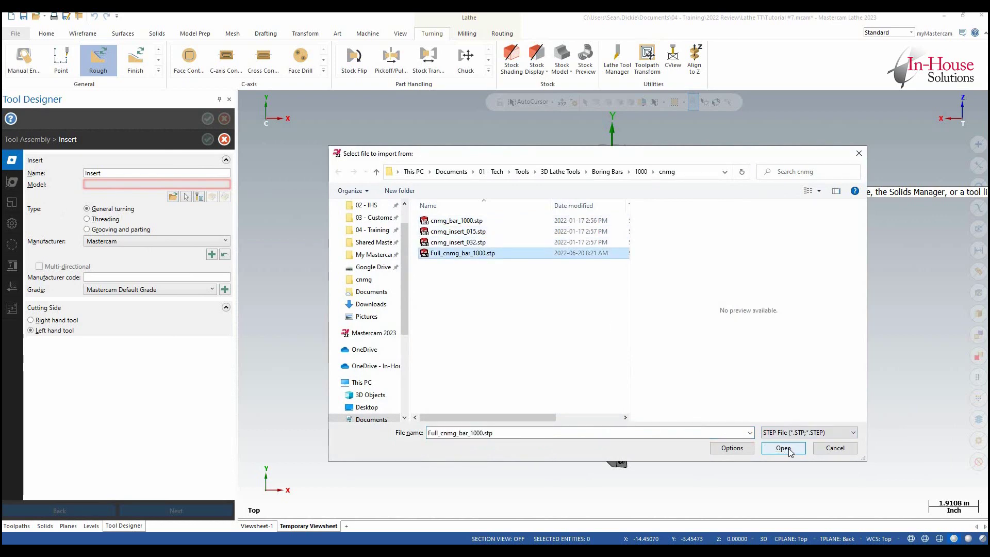
click(783, 448)
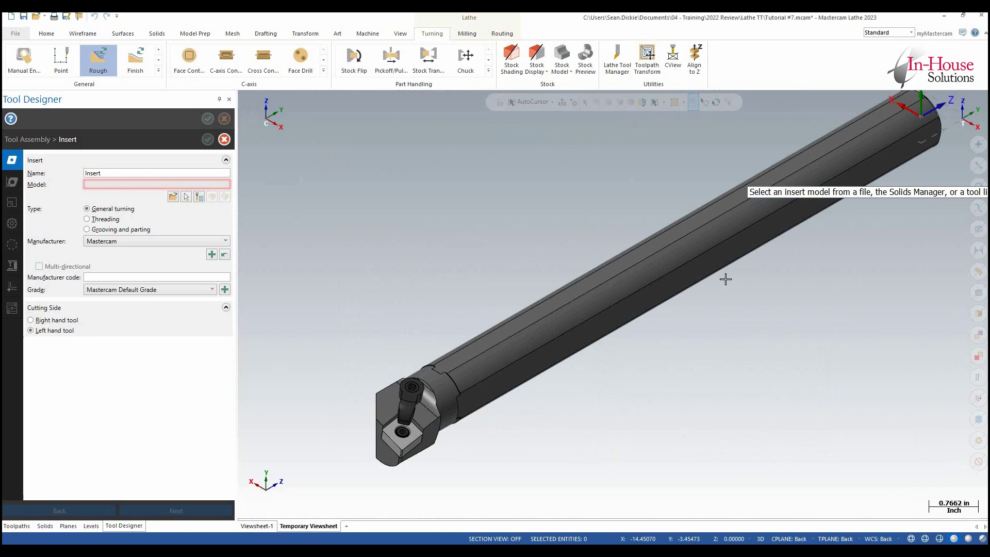
Step: Pick the CNMG insert from the loaded bar and make it a right-hand tool
scroll(408, 374, up, 1)
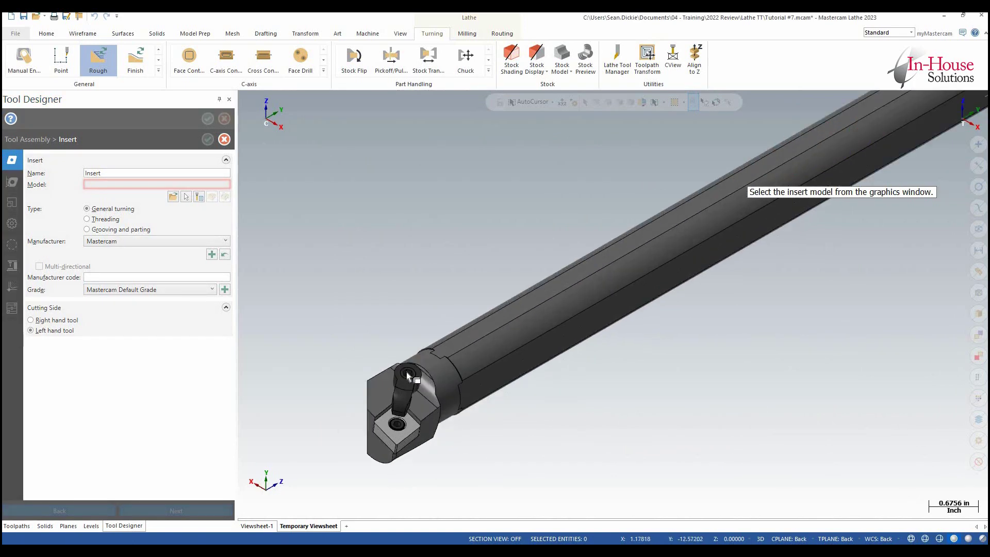
scroll(408, 374, up, 3)
click(400, 315)
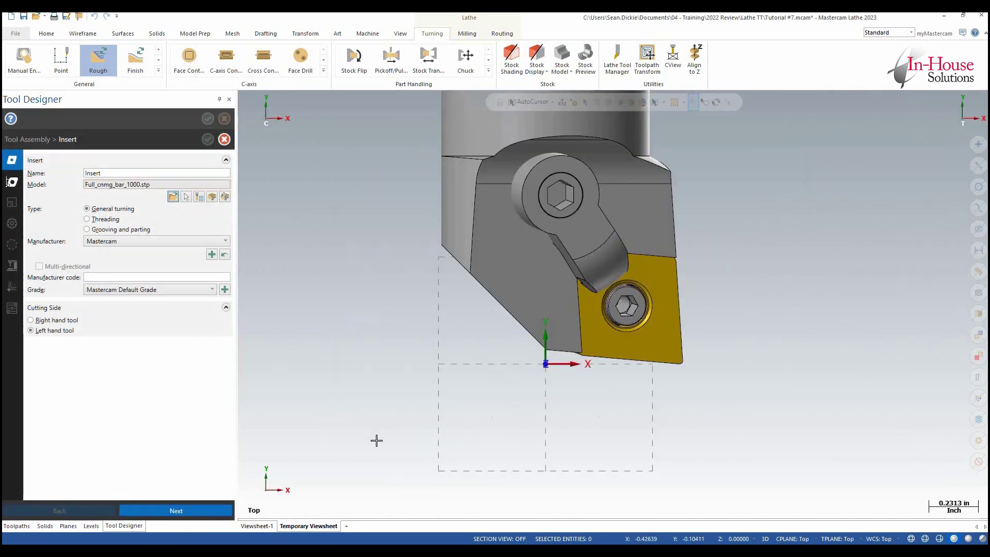
scroll(537, 398, down, 3)
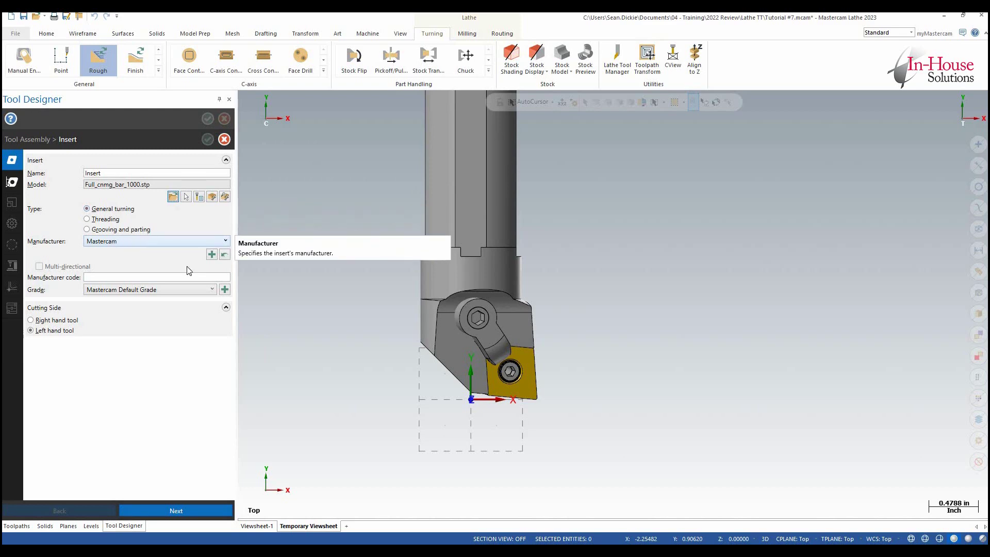
click(52, 320)
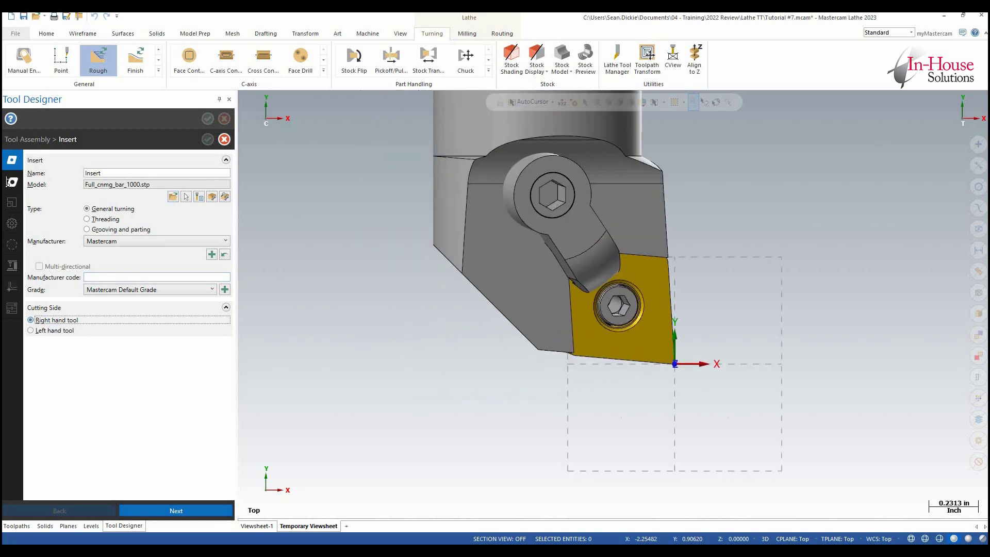
click(184, 509)
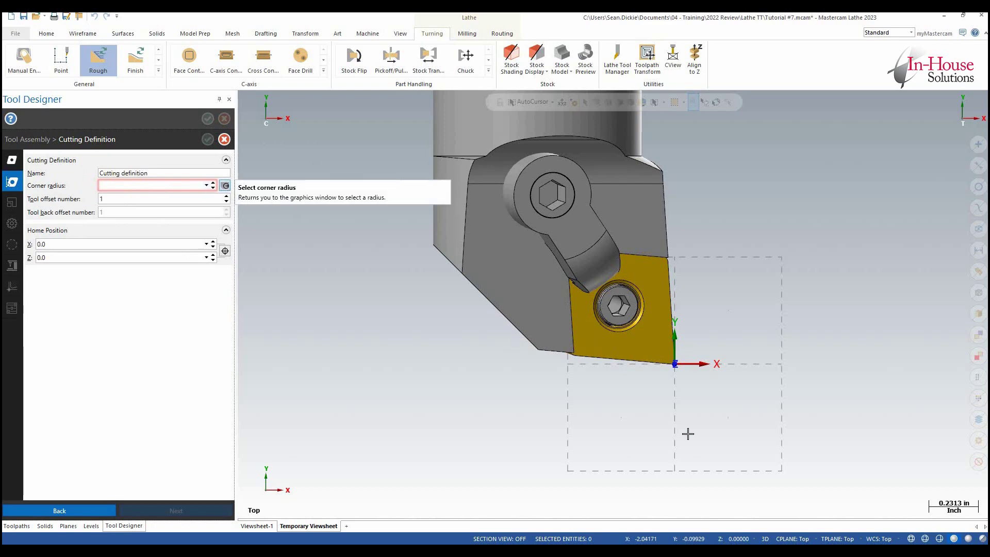
Step: Set the insert's corner radius to 0.01563 by picking its rounded corner
middle_drag(683, 398, 666, 338)
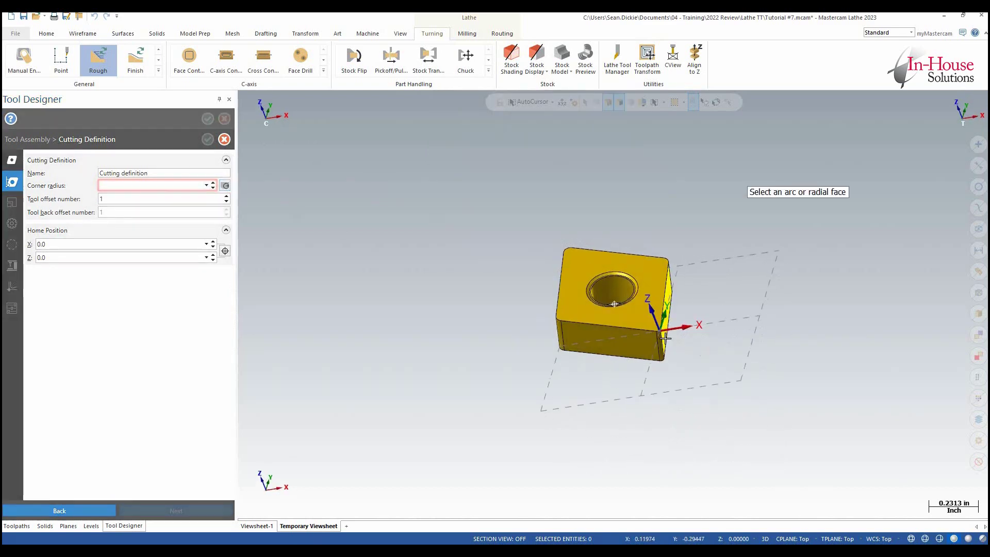
scroll(663, 335, up, 6)
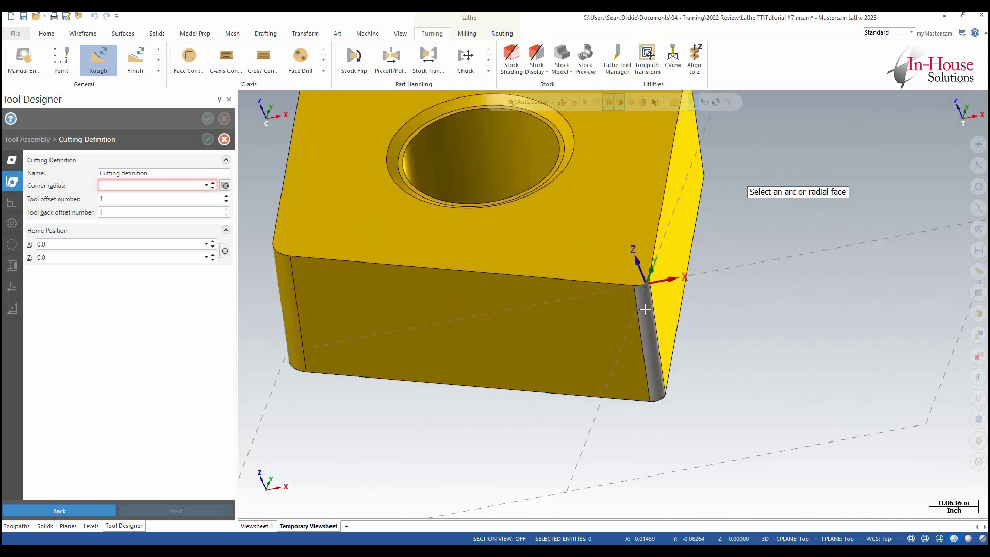
click(645, 309)
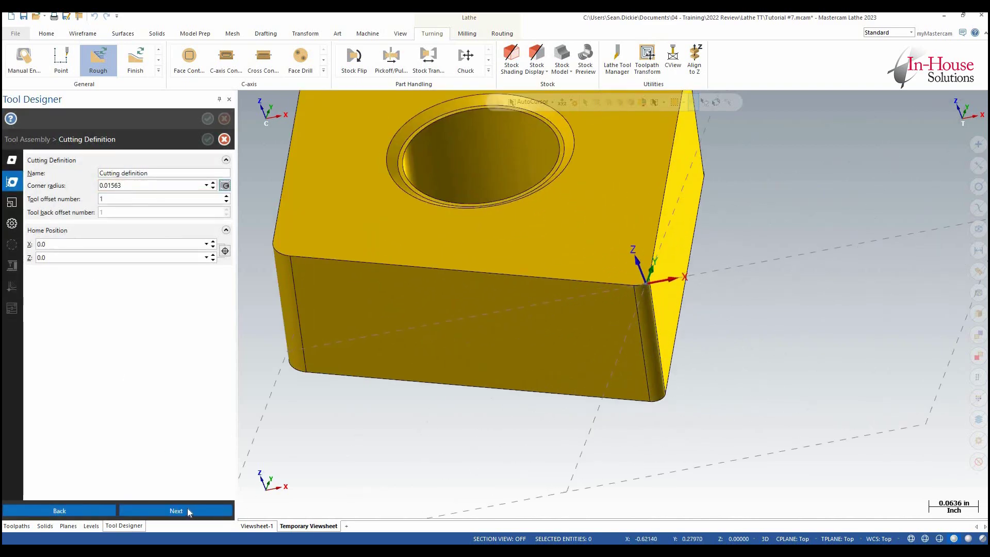
click(187, 509)
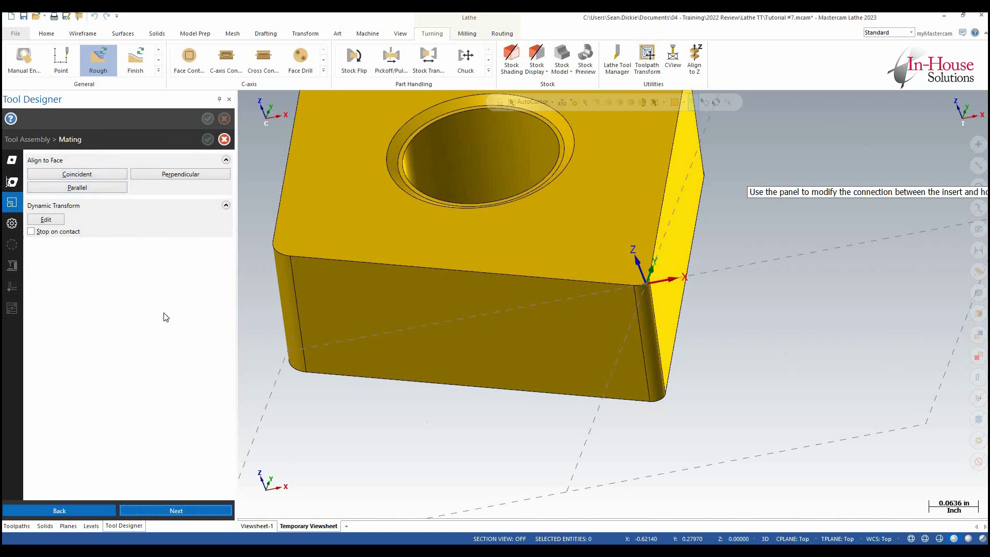
Step: Set the insert's cutting plane to the named plane Top
click(178, 511)
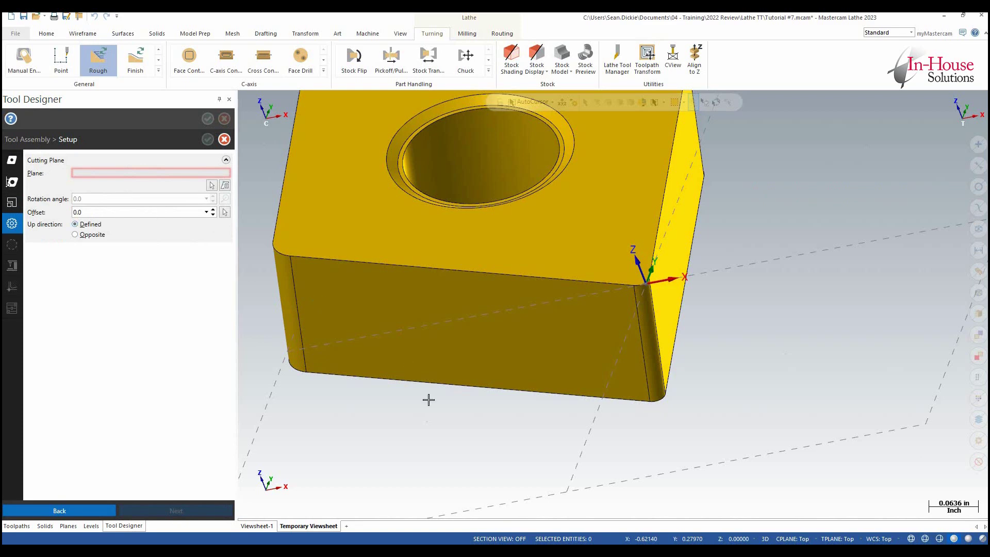
scroll(467, 408, down, 8)
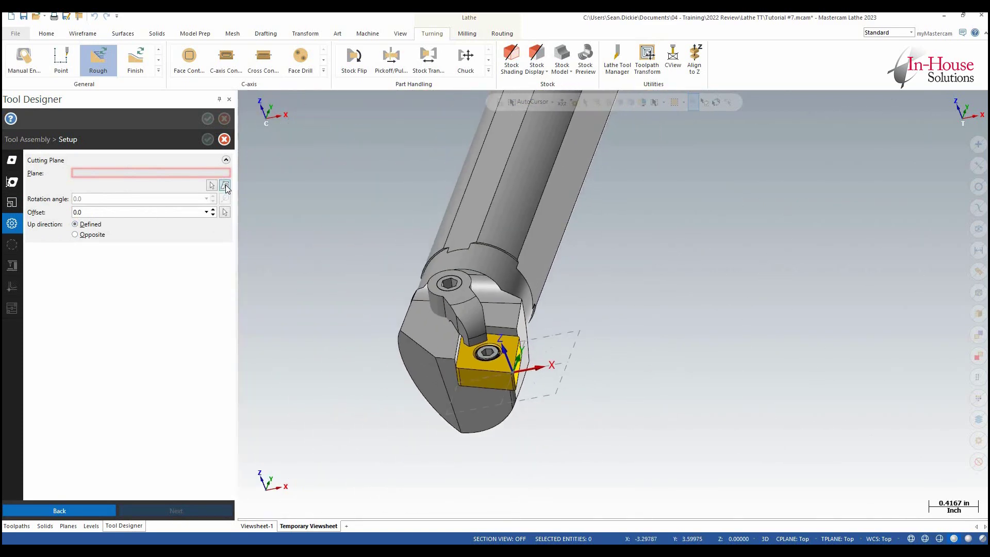
click(225, 185)
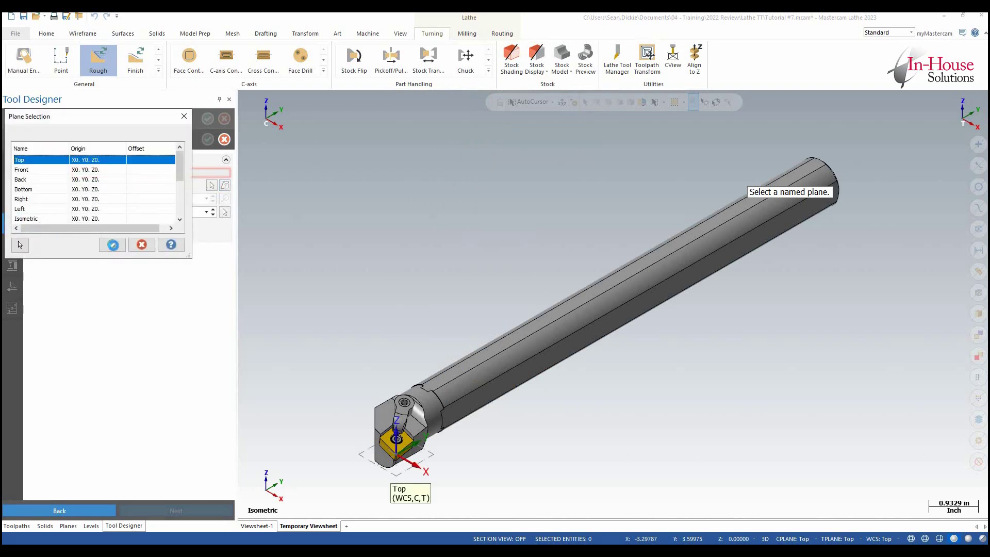
click(113, 244)
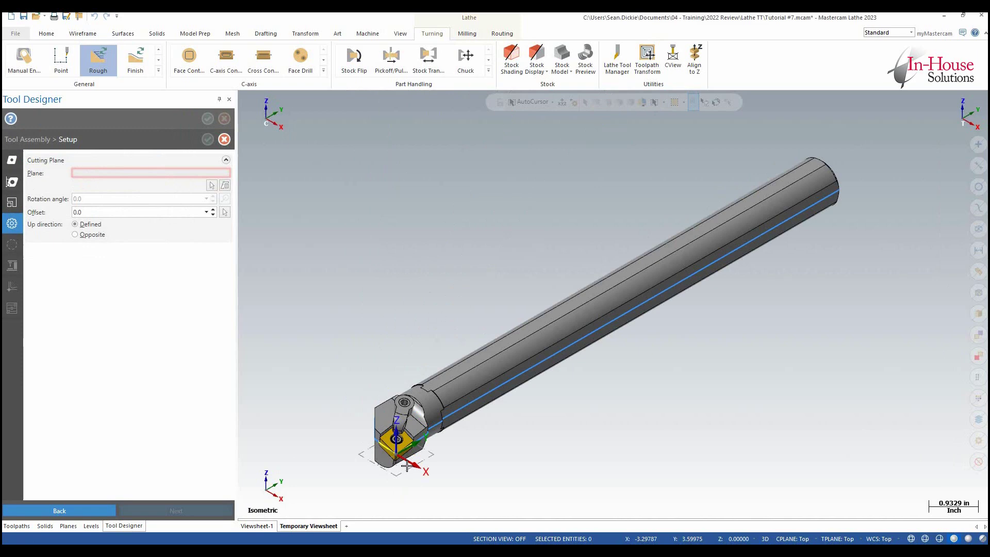
scroll(407, 466, up, 6)
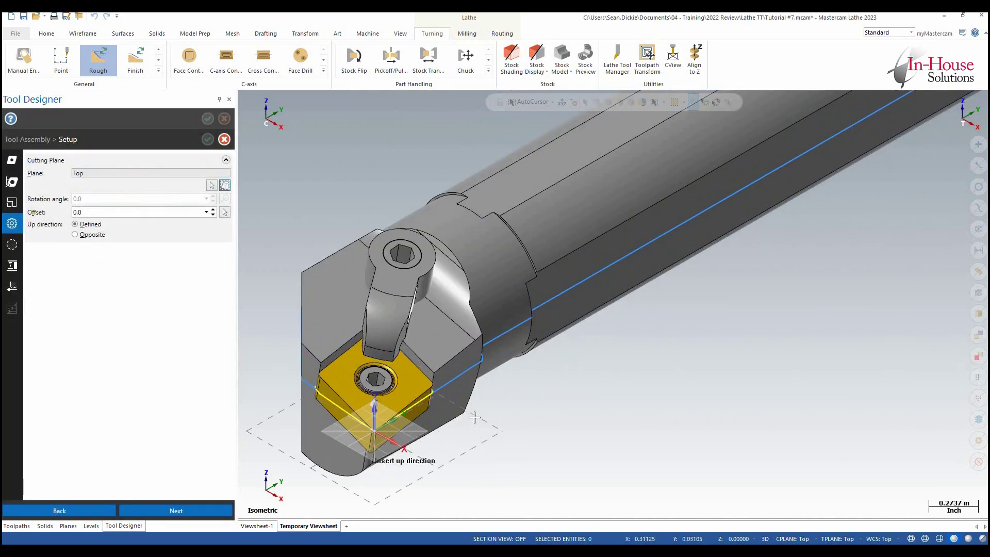
middle_drag(515, 411, 387, 378)
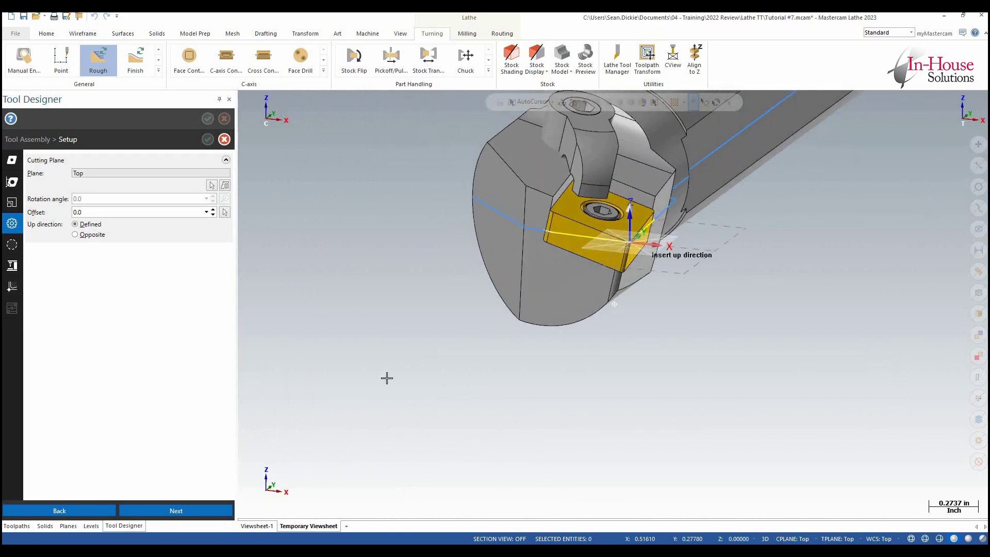
middle_drag(454, 365, 149, 148)
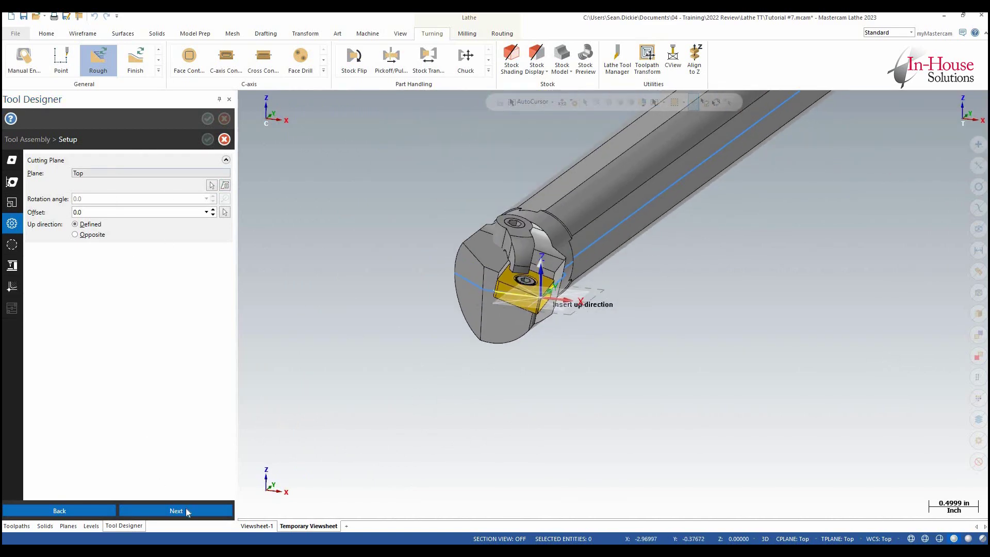
Step: Advance past Boundary to Machine Orientation and show the tool in a flat standard view
click(186, 510)
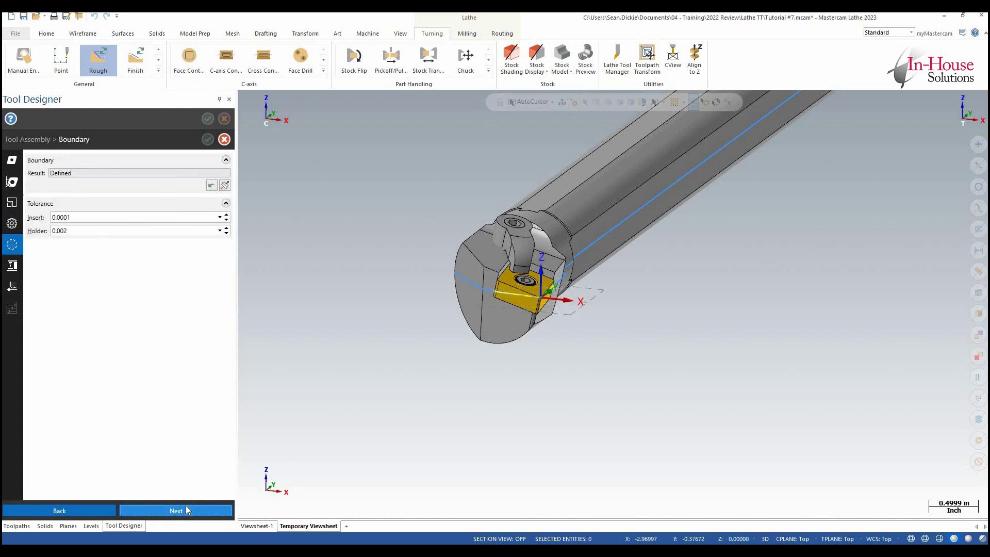
click(224, 510)
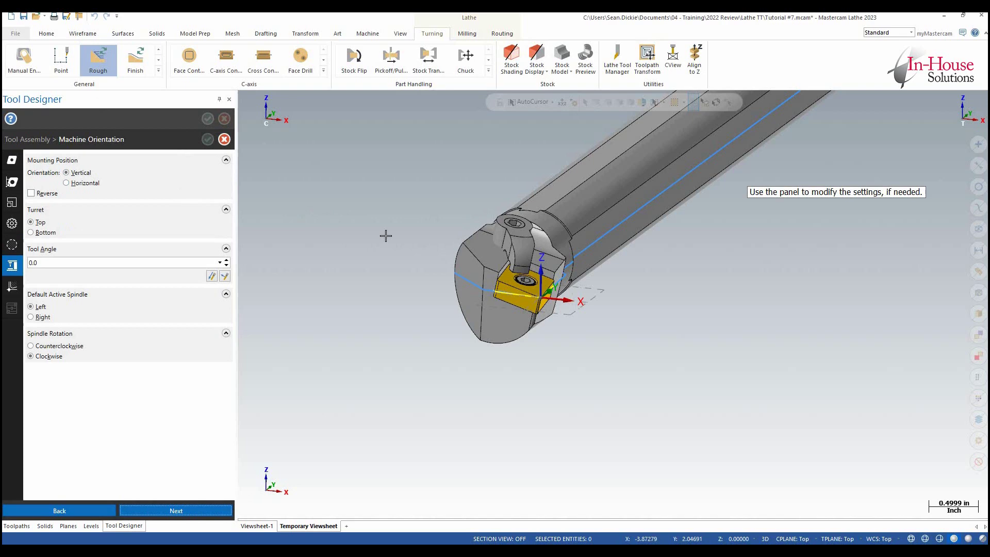
right_click(415, 316)
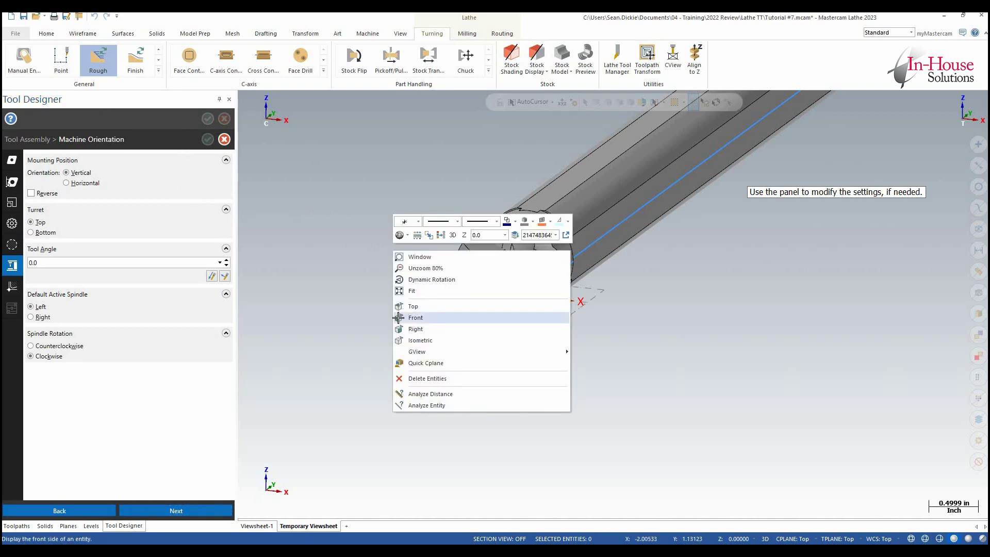
click(503, 371)
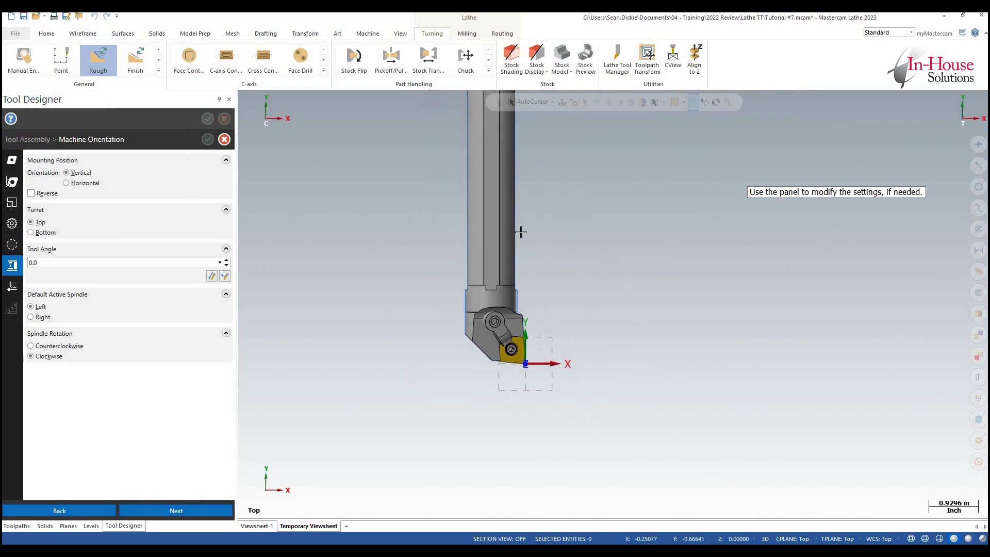
scroll(512, 207, down, 2)
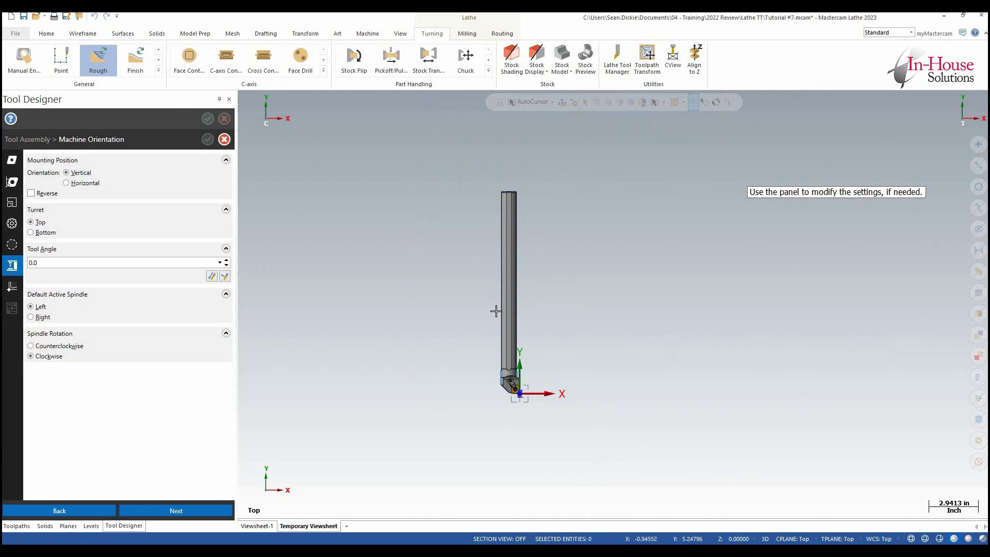
Step: Mount the tool horizontally, reversed, with counterclockwise spindle rotation
click(86, 184)
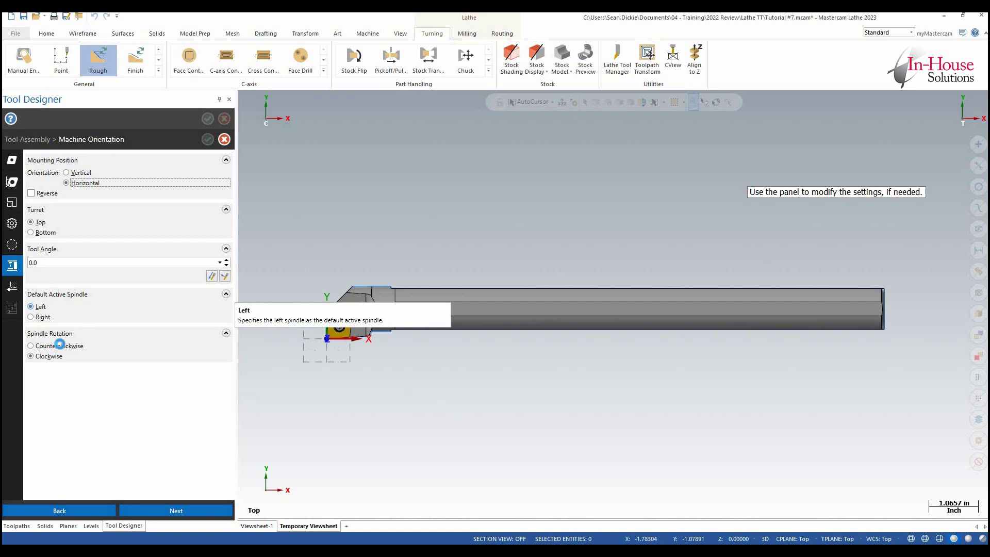
click(60, 347)
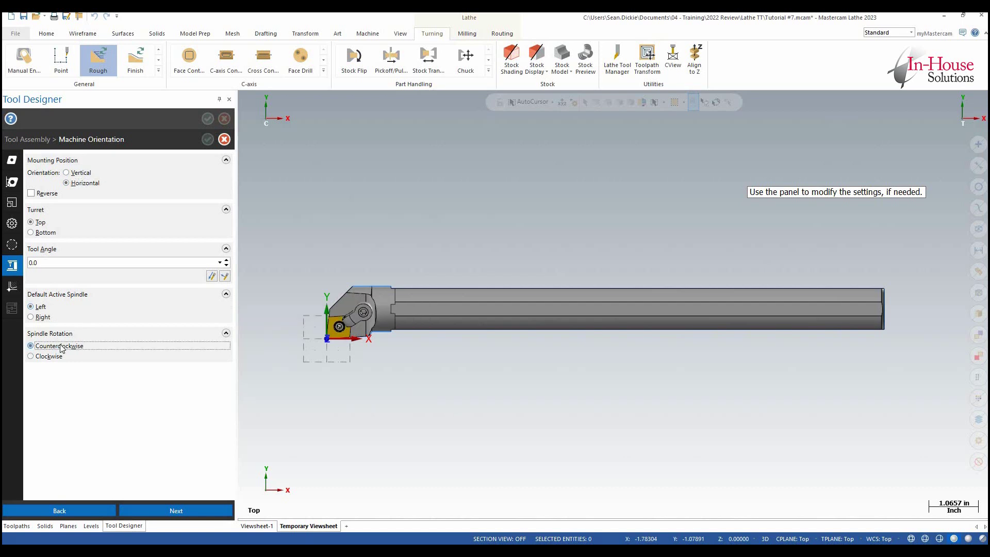
click(32, 193)
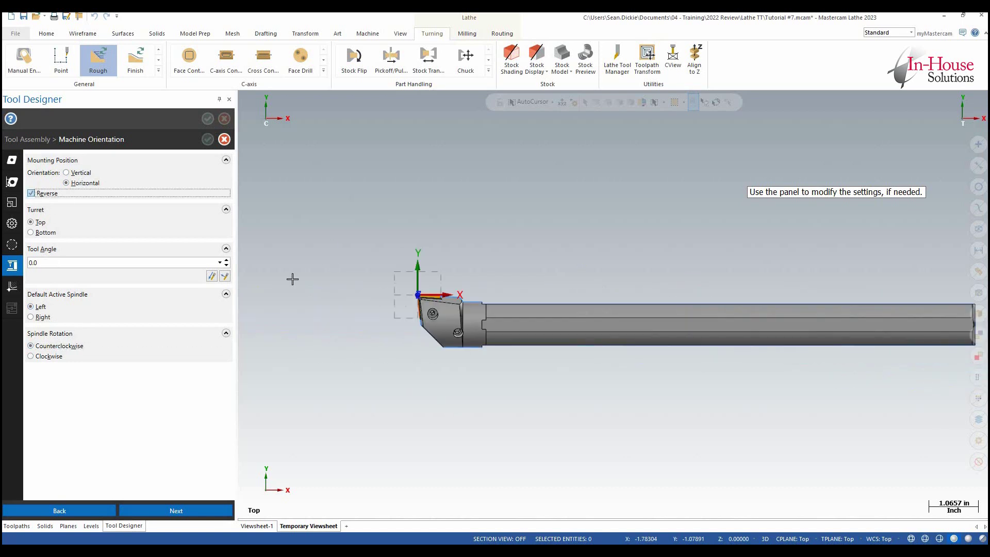
scroll(331, 320, up, 2)
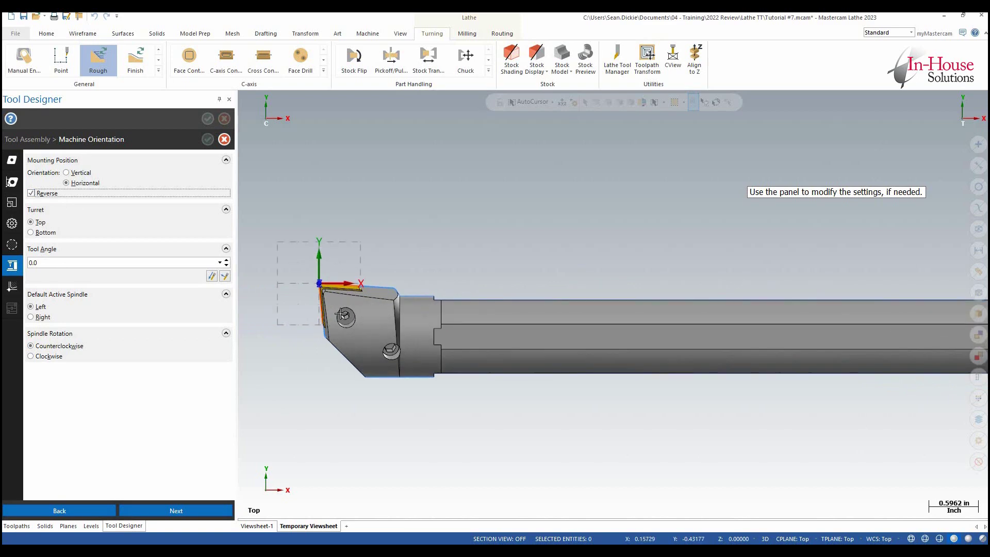
scroll(456, 284, down, 1)
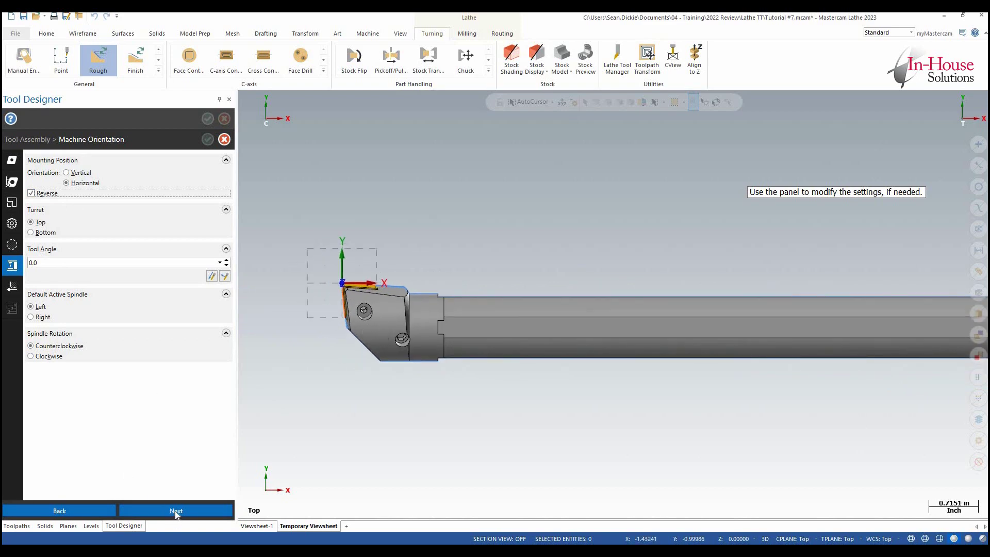
Step: Place the tool center at the insert corner (0.015625, -0.015625) with an opposite plunge/cut direction
click(178, 510)
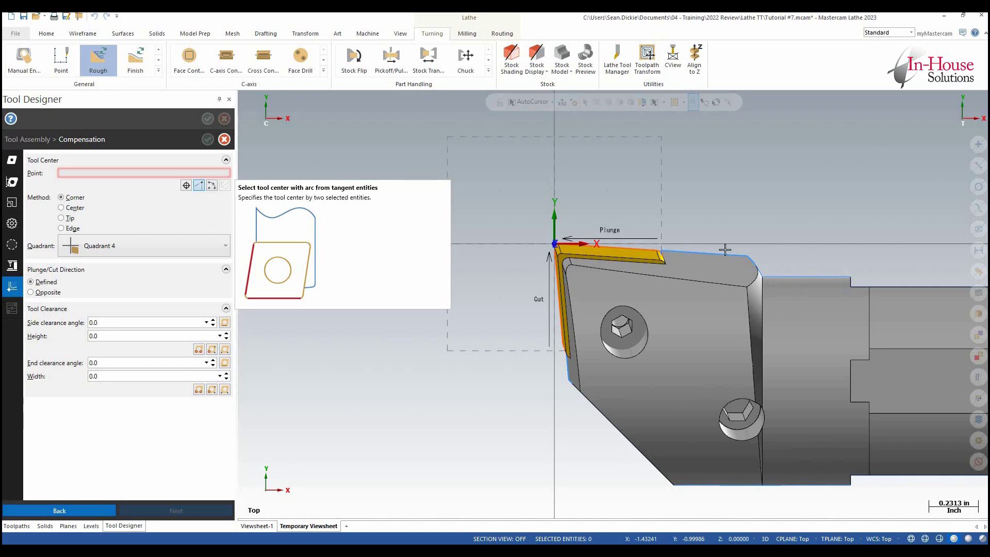
scroll(593, 237, up, 5)
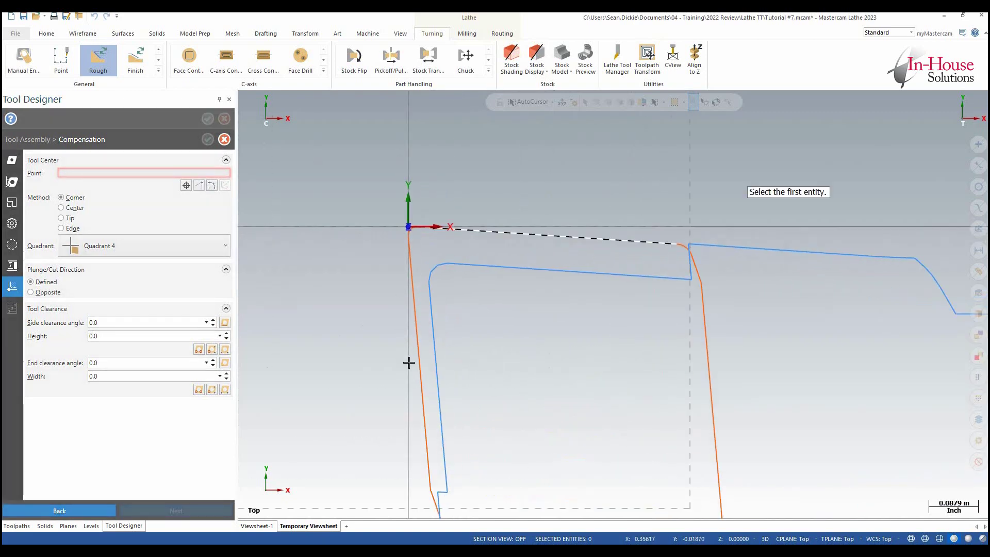
click(409, 362)
scroll(674, 331, down, 3)
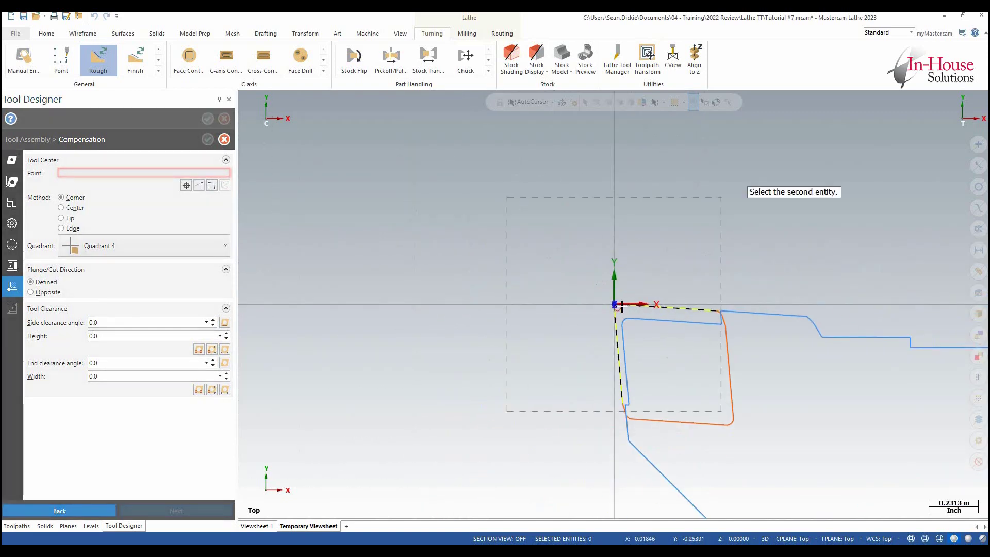
click(616, 314)
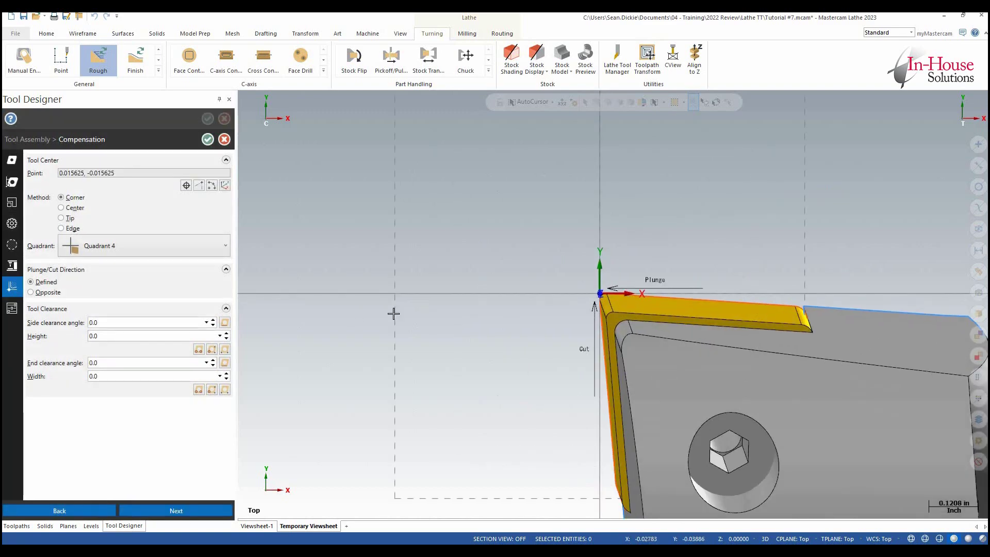
scroll(394, 312, down, 2)
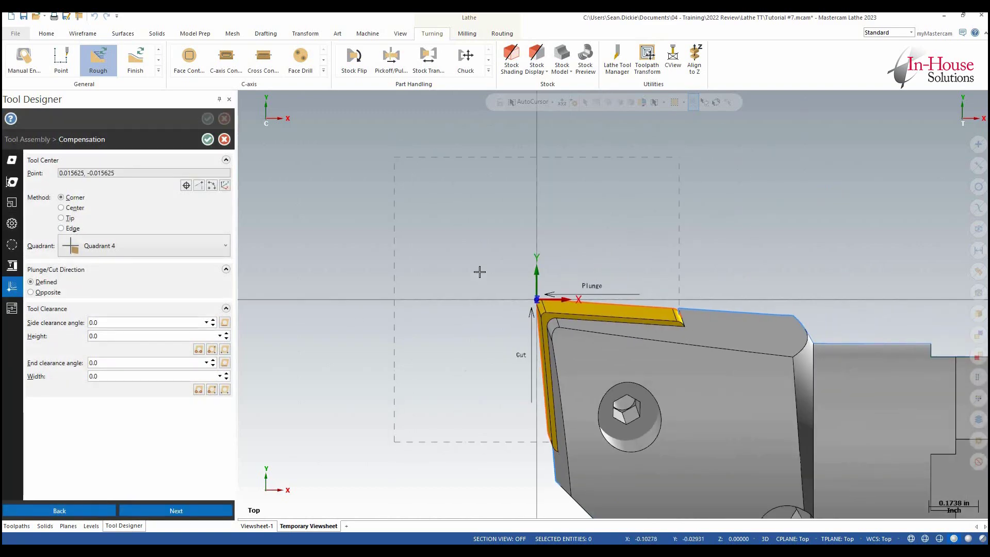
scroll(480, 272, down, 3)
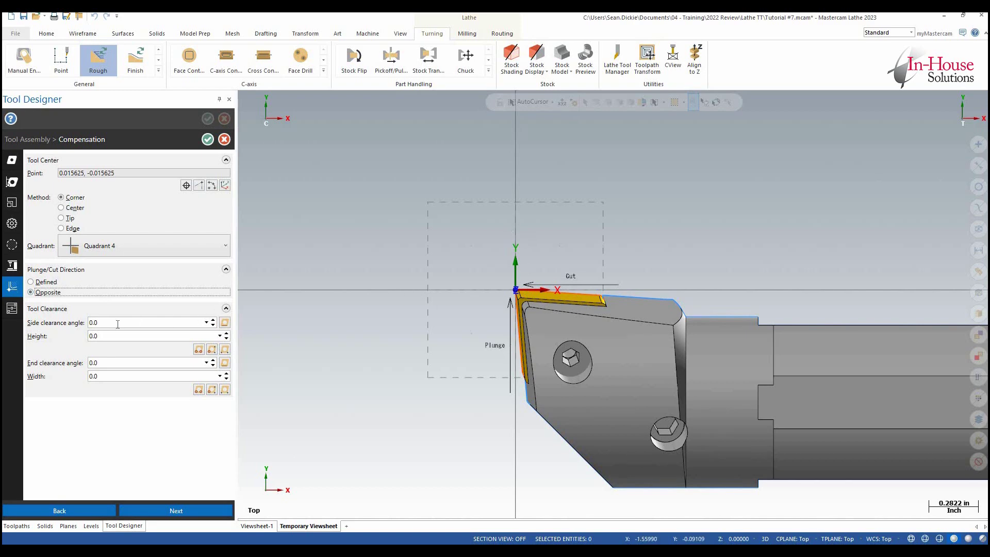
Step: Set clearance side angle 5.00002 and height 0.46347 from the insert edge, corner arc and point
mouse_move(110, 323)
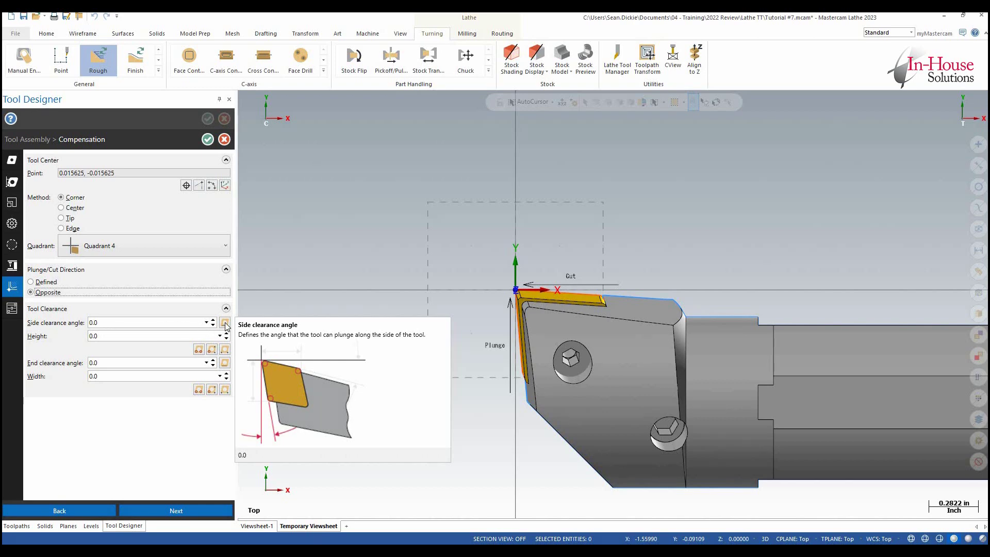
click(516, 343)
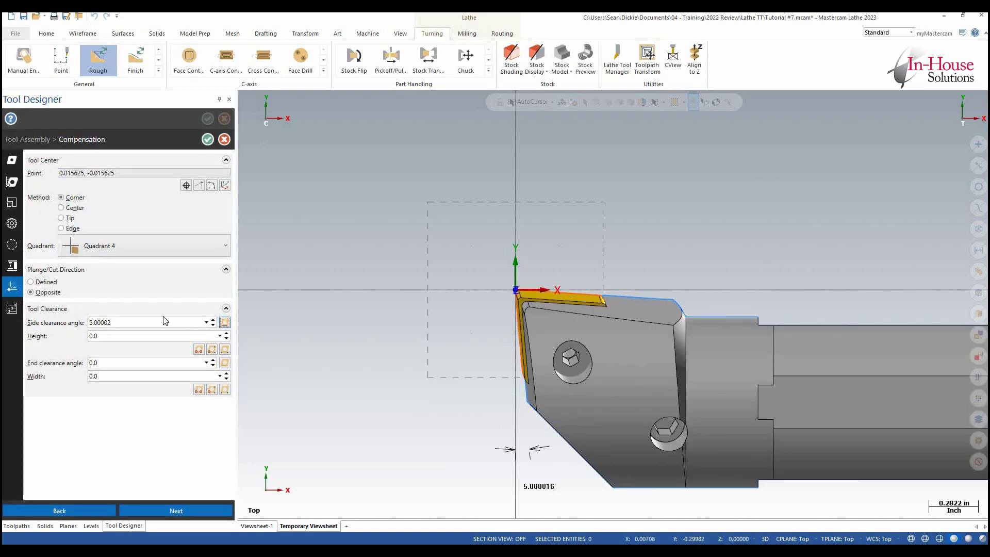
click(127, 335)
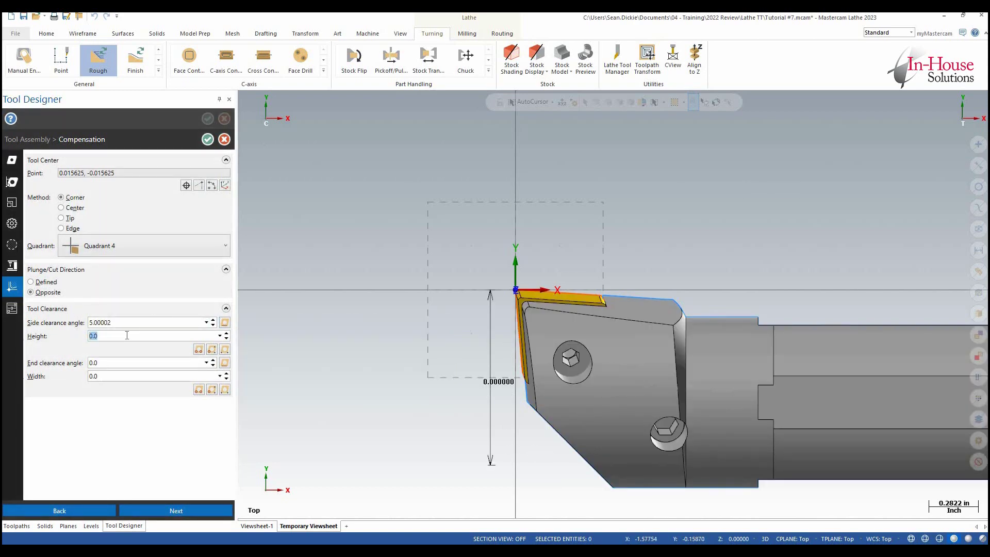
click(211, 349)
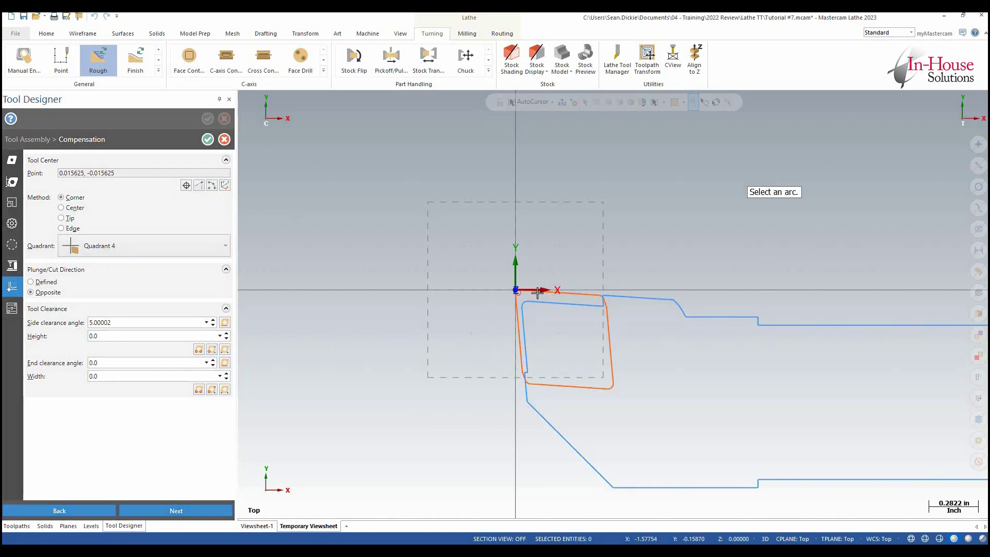
scroll(490, 293, up, 3)
click(492, 292)
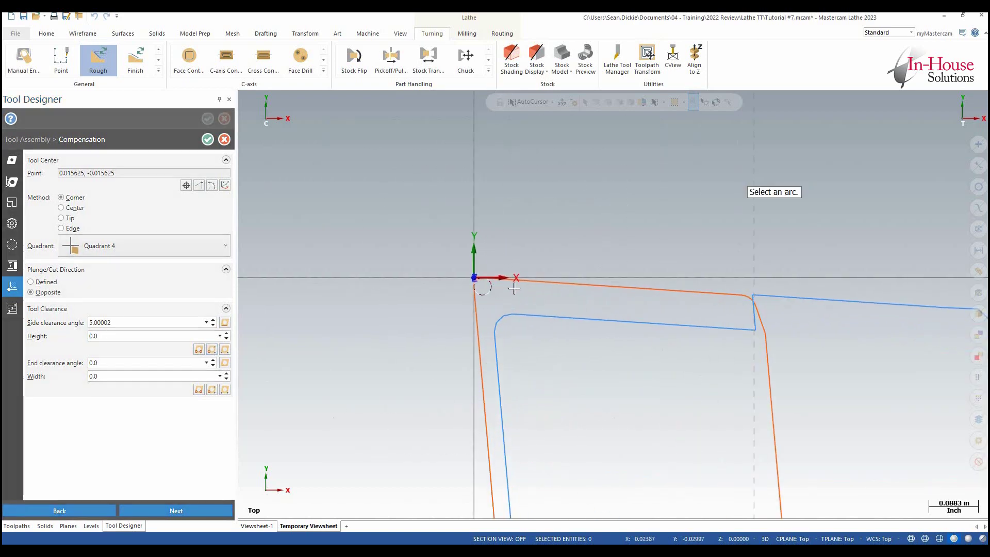
scroll(500, 465, up, 1)
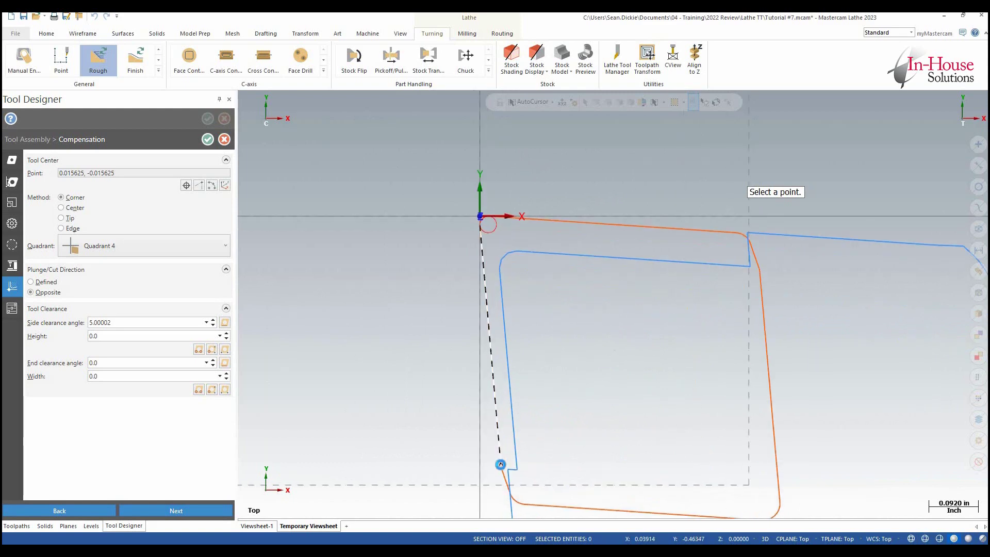
click(476, 464)
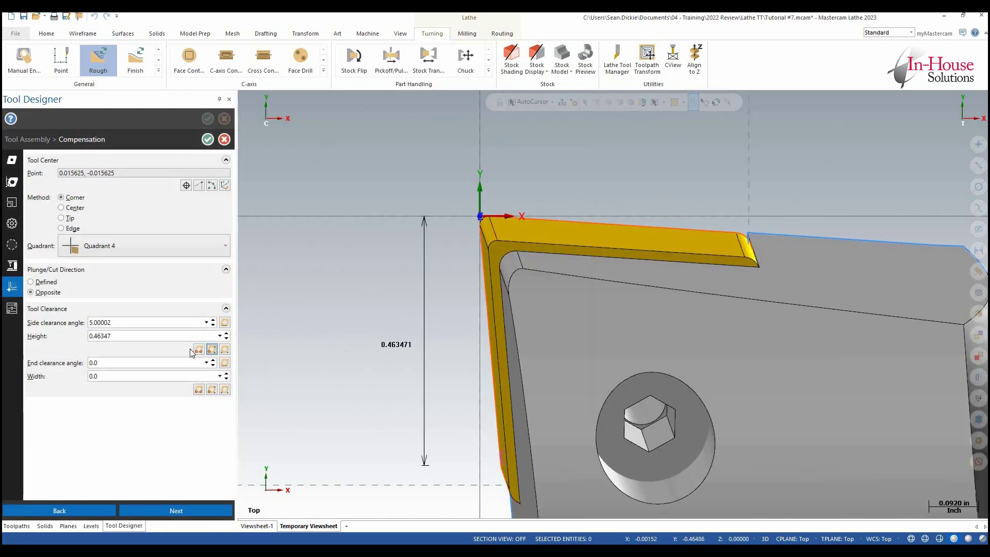
Step: Set clearance end angle 3.83547 and width 0.47632 from an insert edge and two points
mouse_move(156, 362)
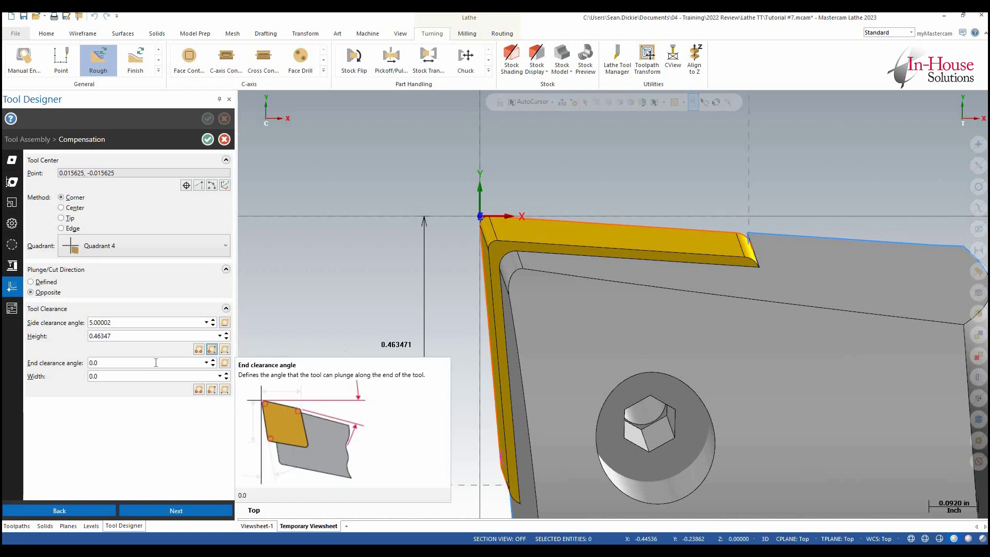
click(225, 362)
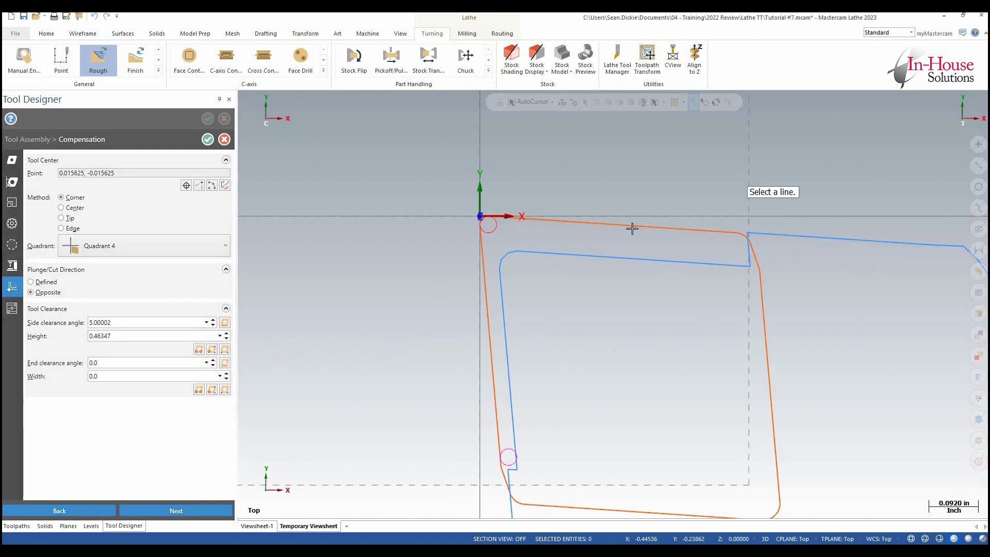
click(631, 227)
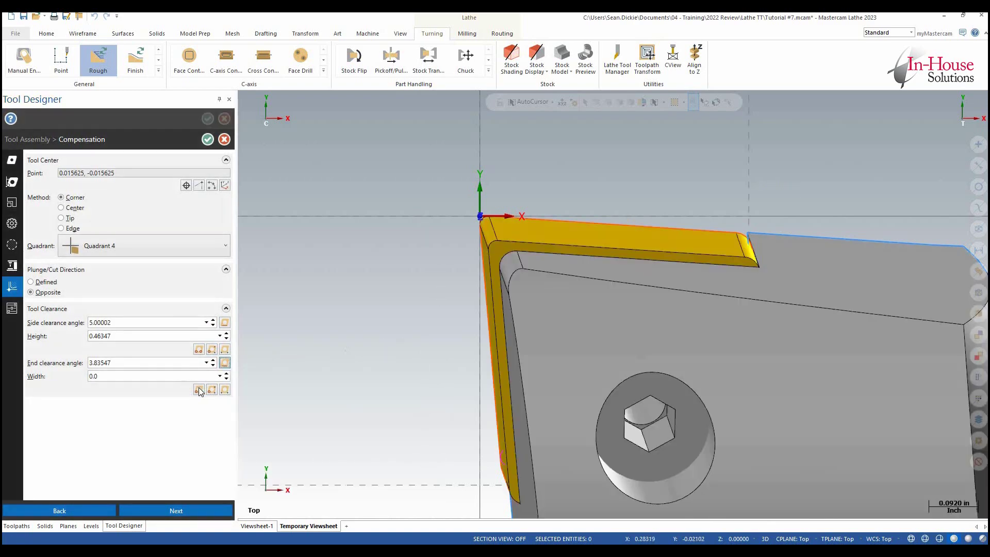
click(211, 390)
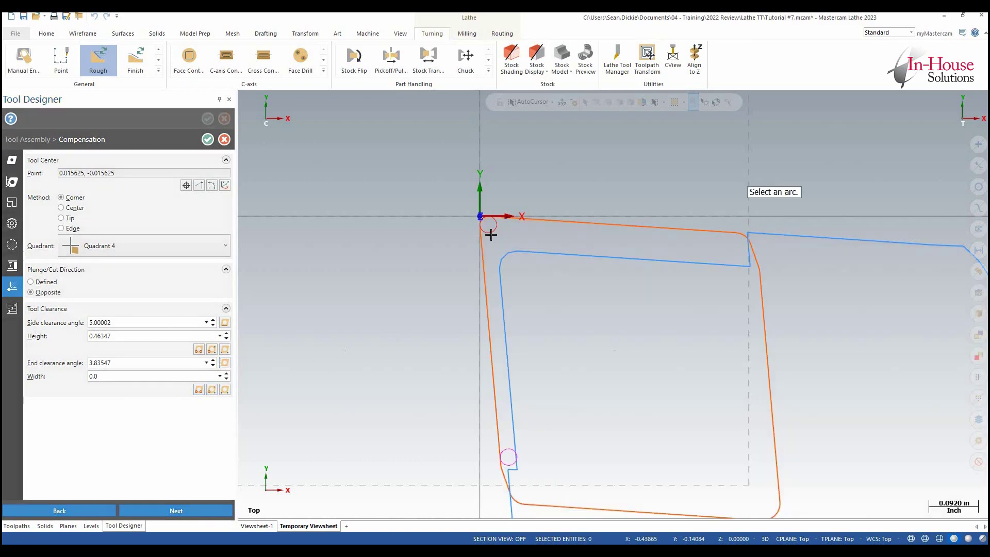
click(735, 234)
click(373, 217)
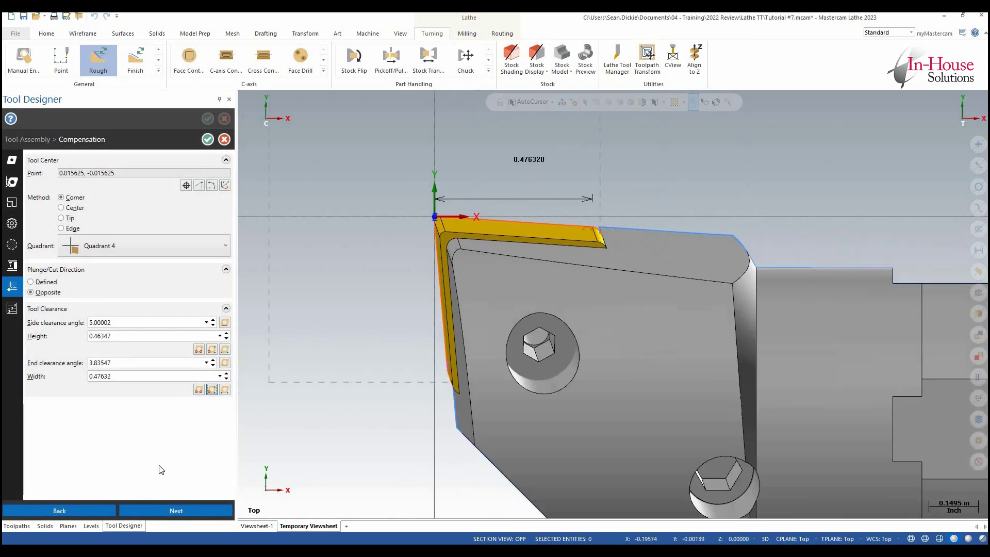
Step: Review the insert's default cutting parameters and accept them to return to the holder-and-insert assembly
click(171, 510)
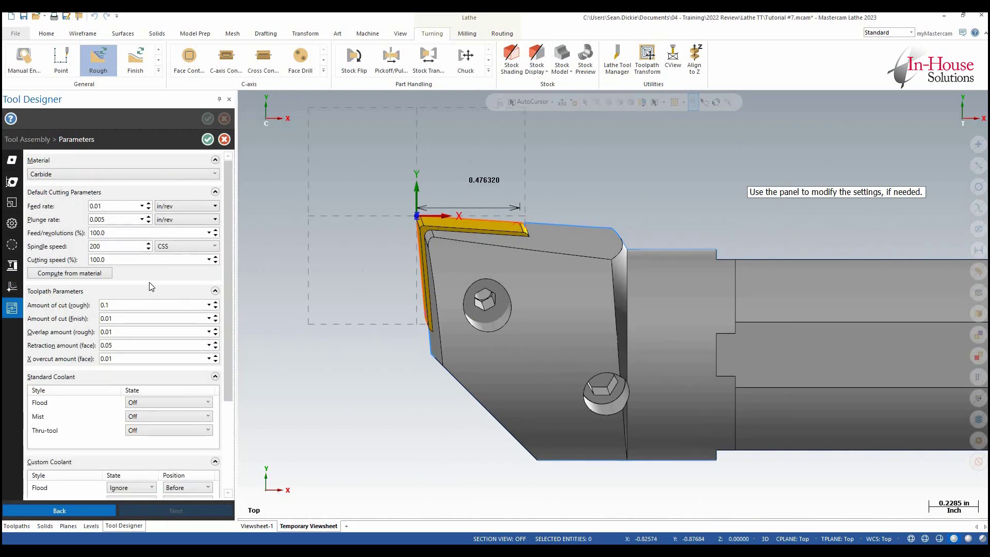
scroll(107, 383, down, 1)
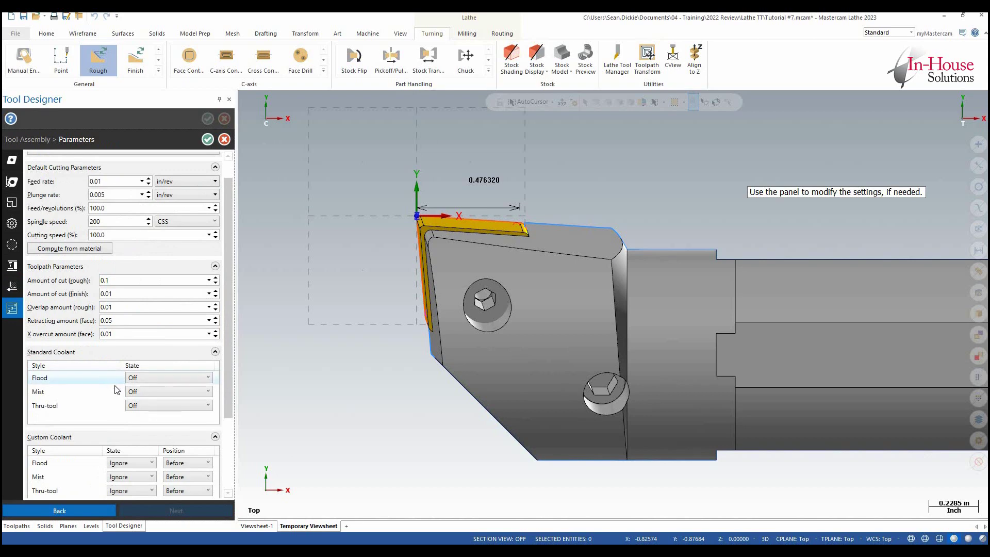
scroll(117, 392, up, 1)
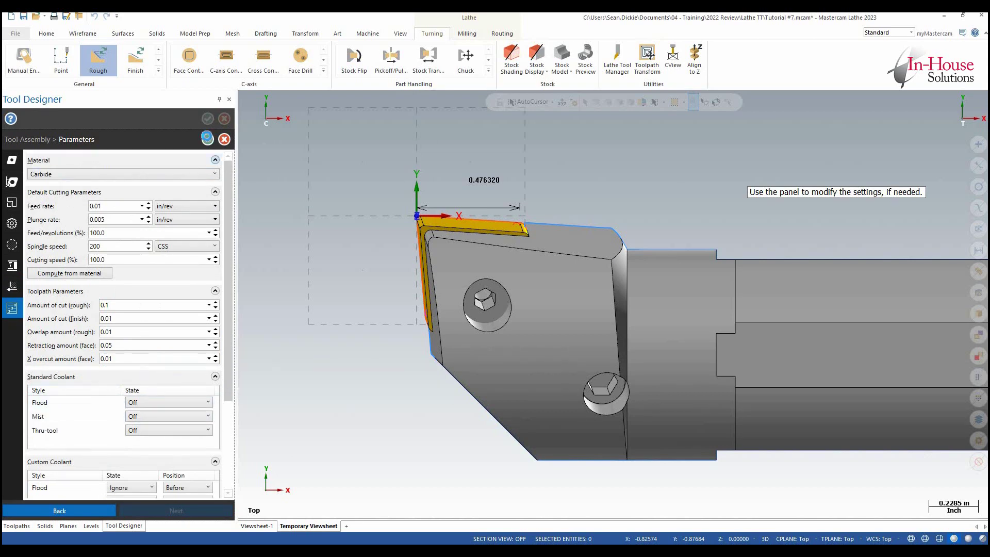
click(207, 140)
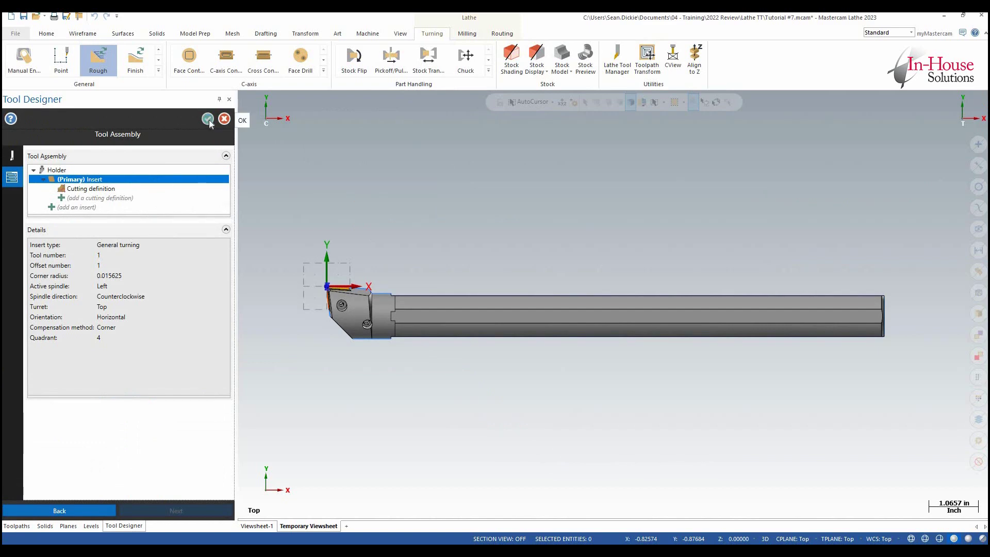
Step: Finish the boring bar tool and set canned rough X and Z clearances to 0.05
click(208, 119)
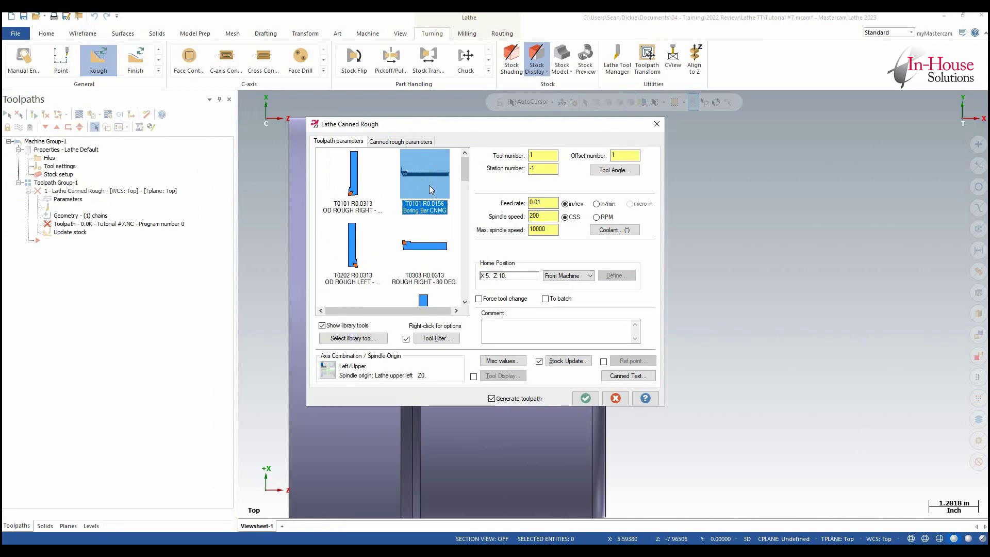
click(402, 142)
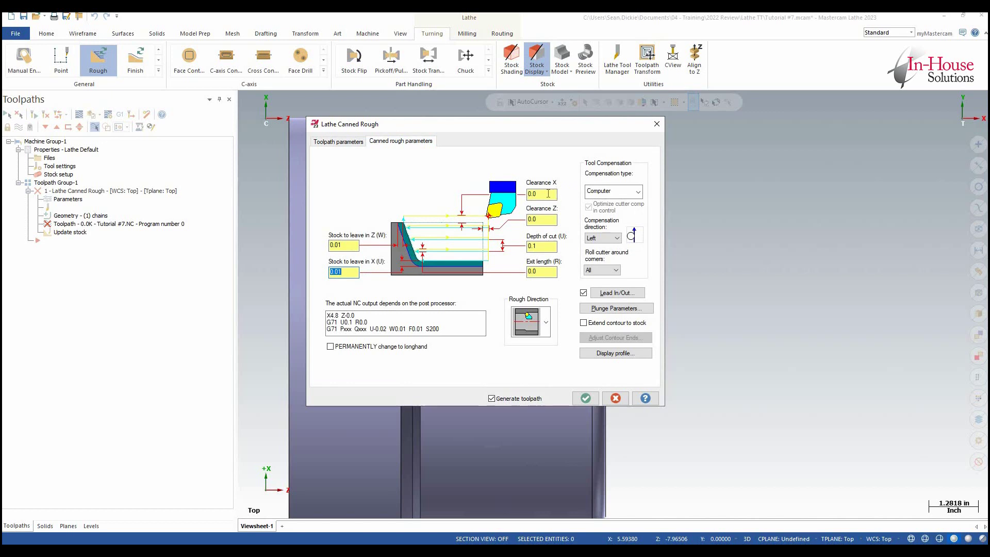
click(548, 194)
text(5)
key(Tab)
text(5)
key(Tab)
Step: Set exit length 0.05, stock to leave 0.015 X and 0.003 Z, and extend contour to stock
click(529, 272)
double_click(335, 272)
text(.015)
key(Return)
drag(346, 246, 335, 246)
text(0..003)
click(583, 323)
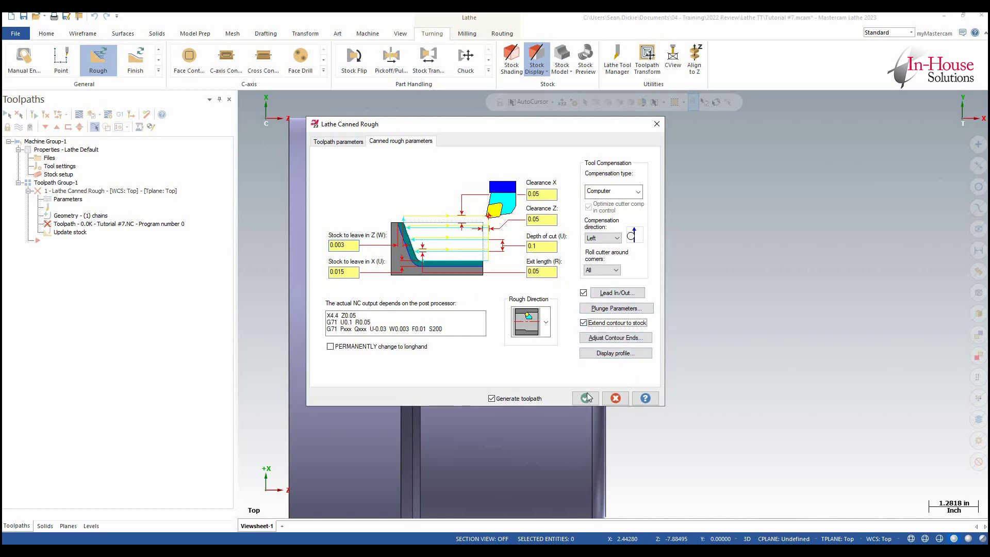
Step: Regenerate the canned ID rough toolpath and backplot the boring bar passes in an isometric view
click(586, 398)
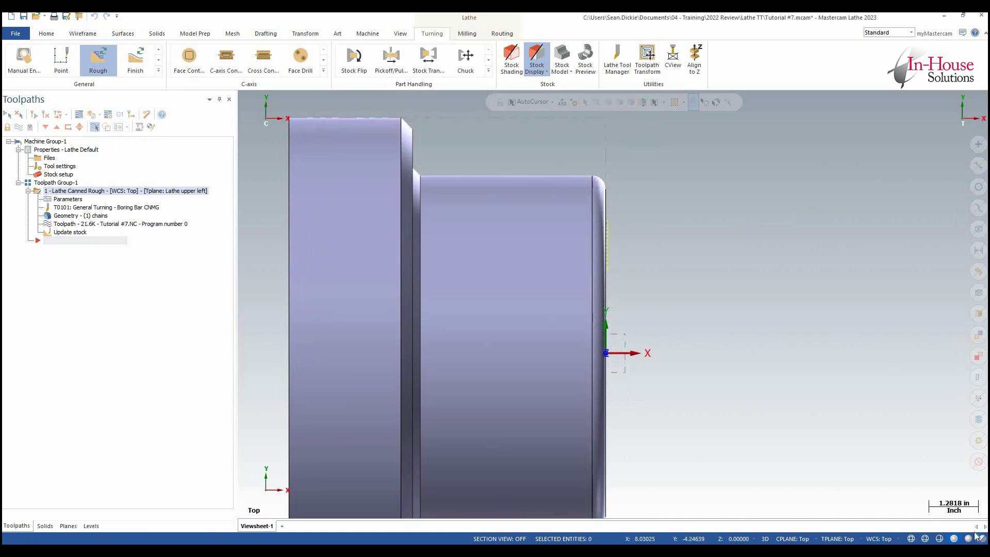
click(80, 114)
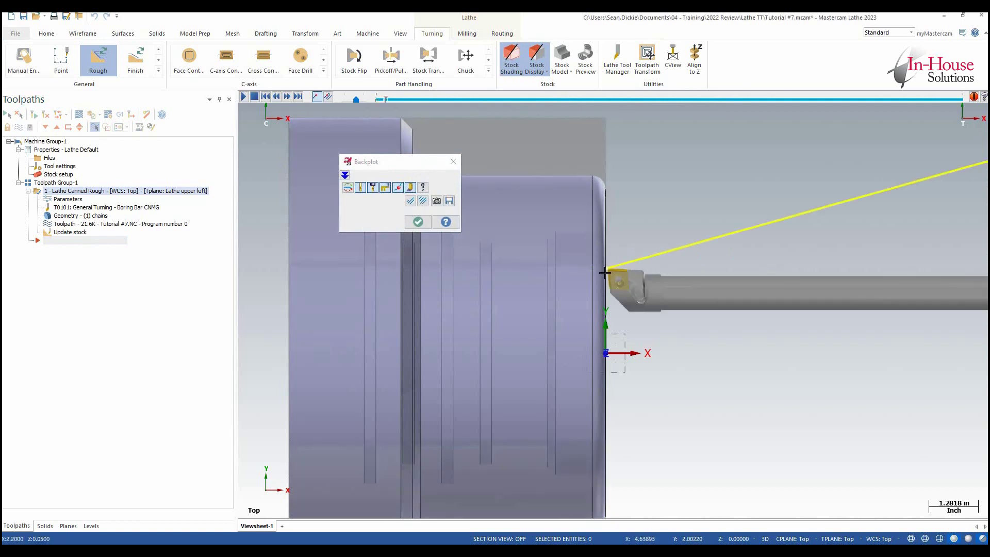
scroll(763, 325, down, 1)
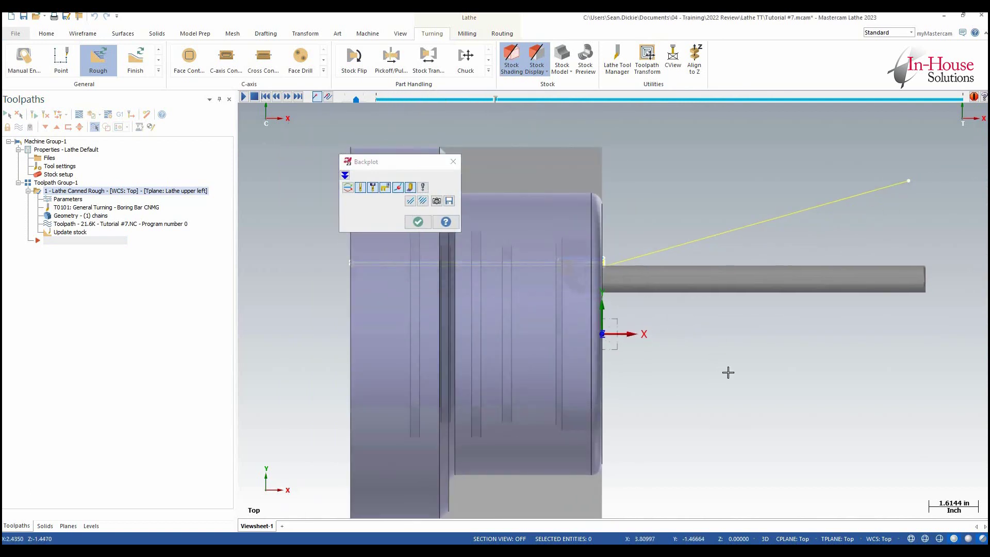
key(alt+7)
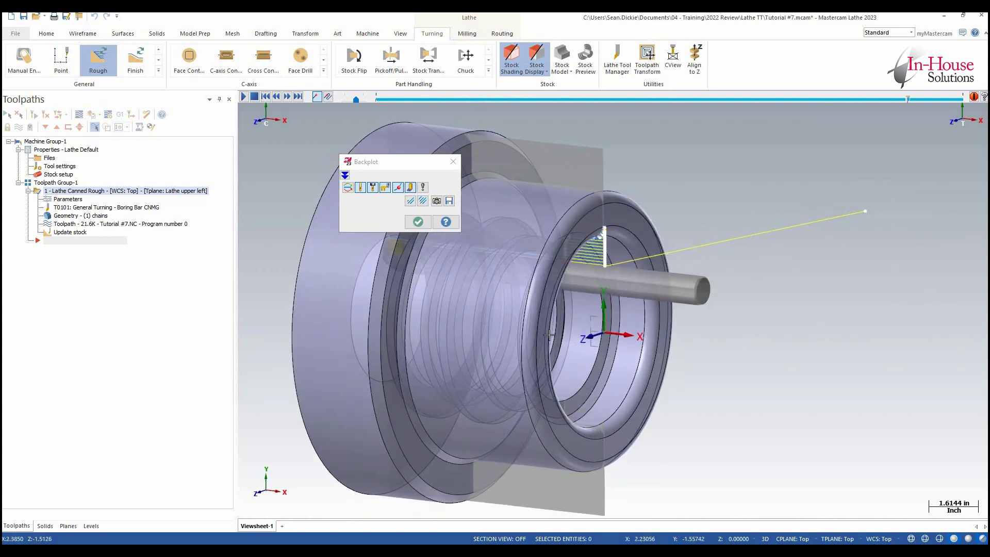
scroll(615, 386, down, 2)
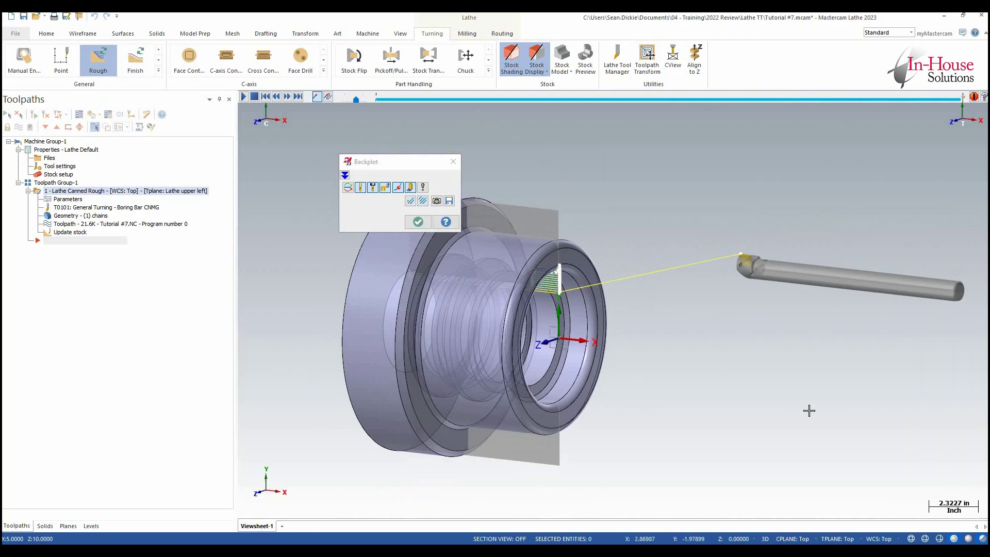